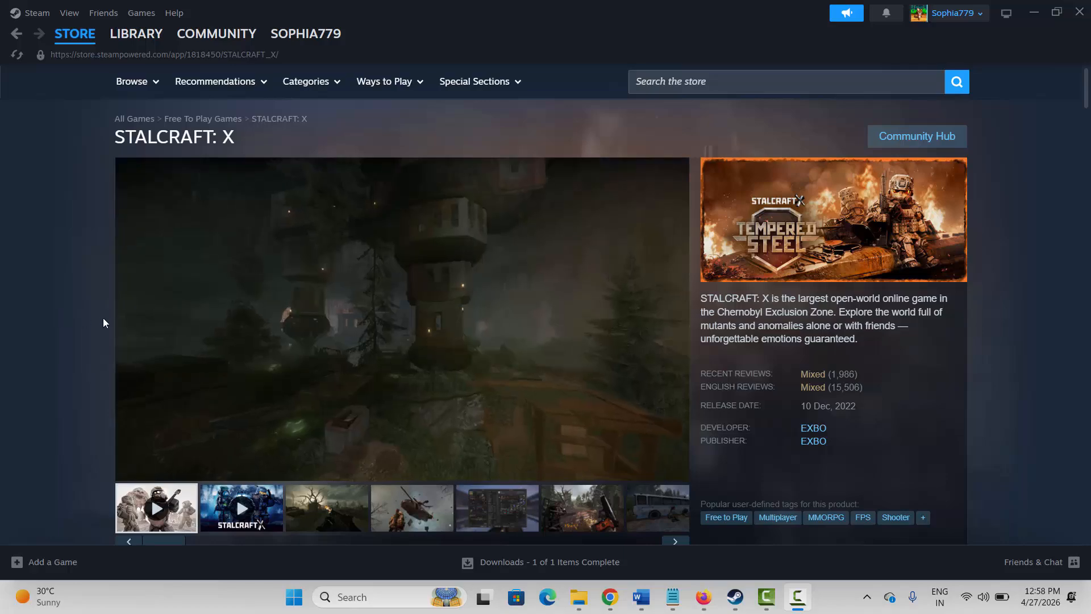
Step: Examine the minimum and recommended system requirements on the STALCRAFT: X store page
scroll(87, 315, down, 15)
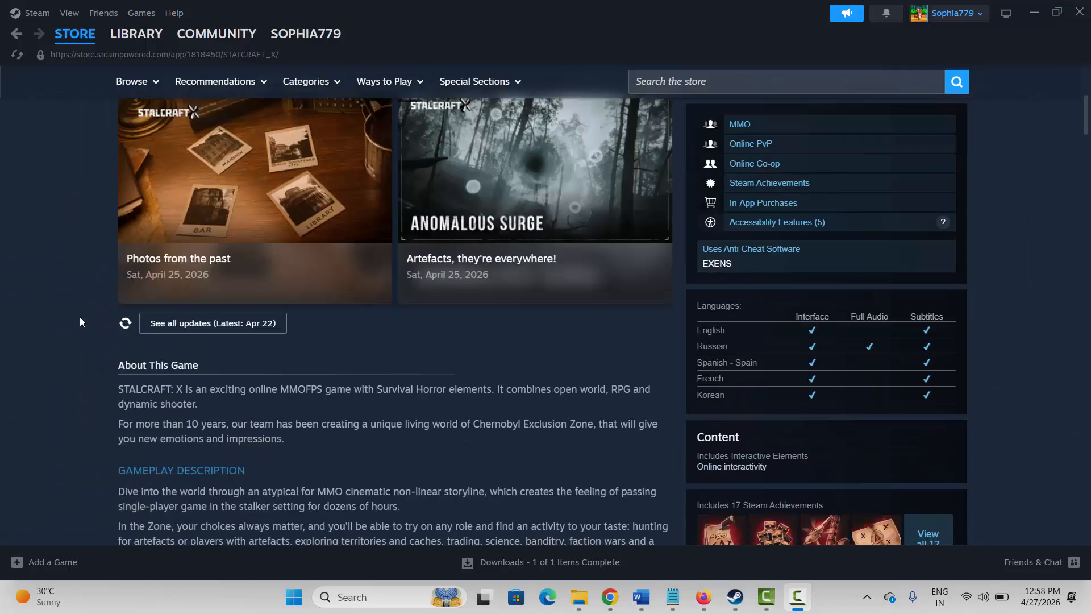
scroll(77, 333, up, 5)
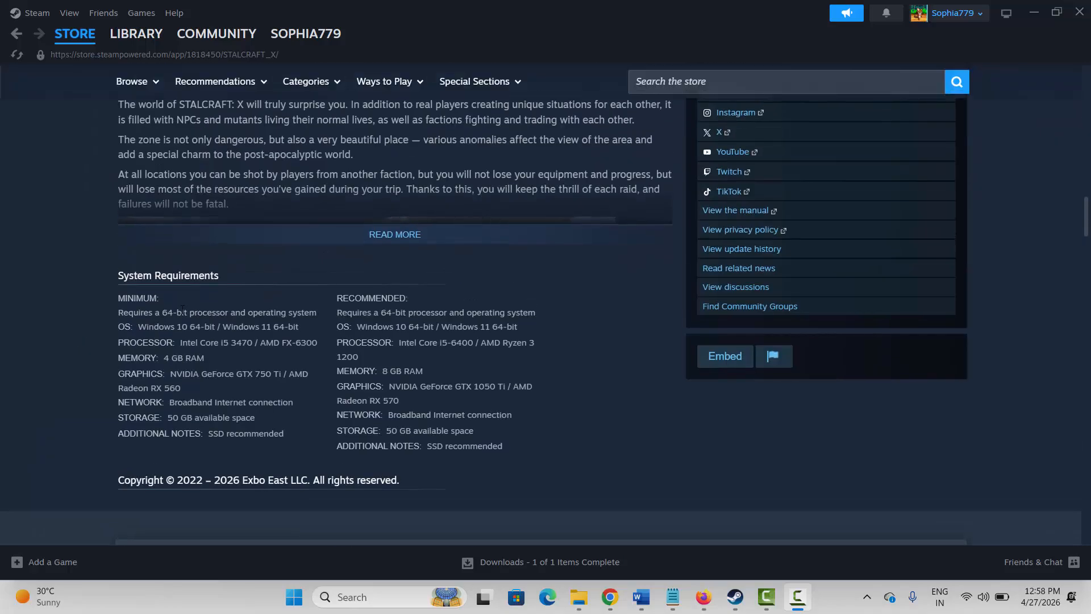
drag(182, 310, 486, 405)
click(487, 406)
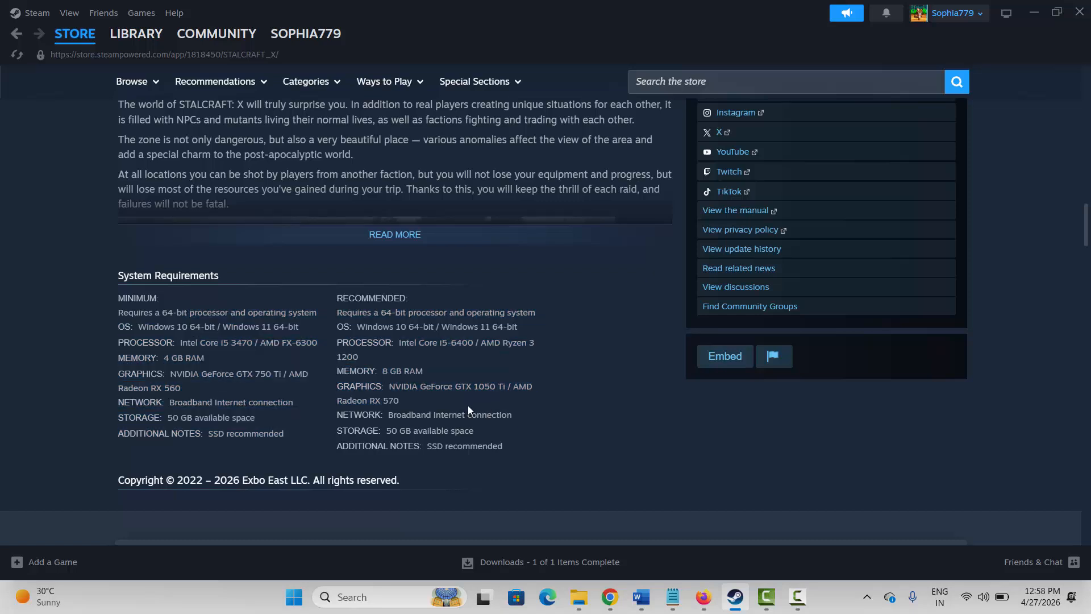
drag(179, 342, 423, 372)
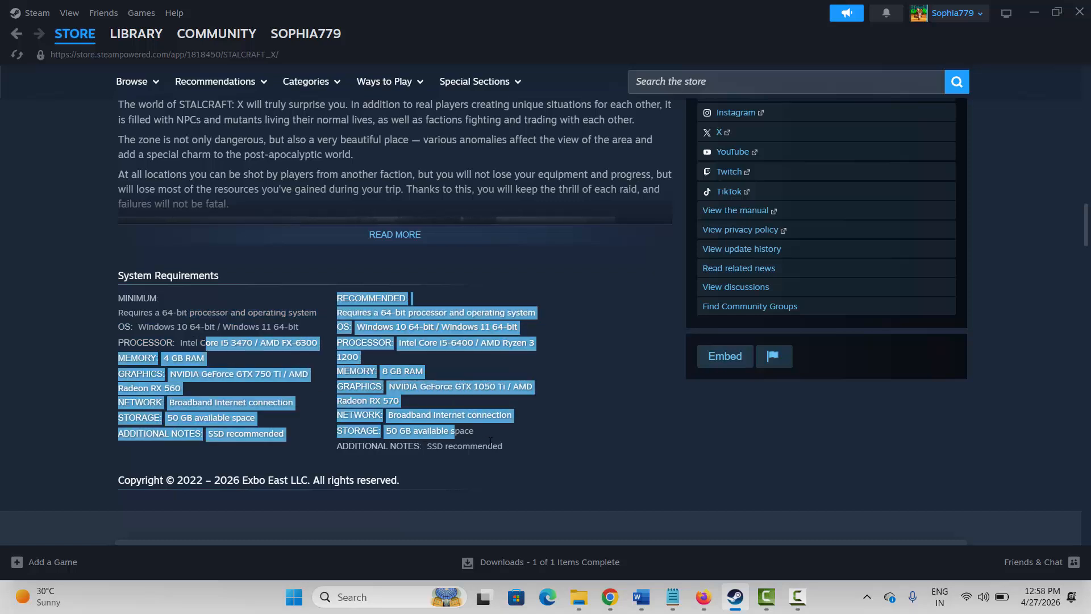
click(423, 372)
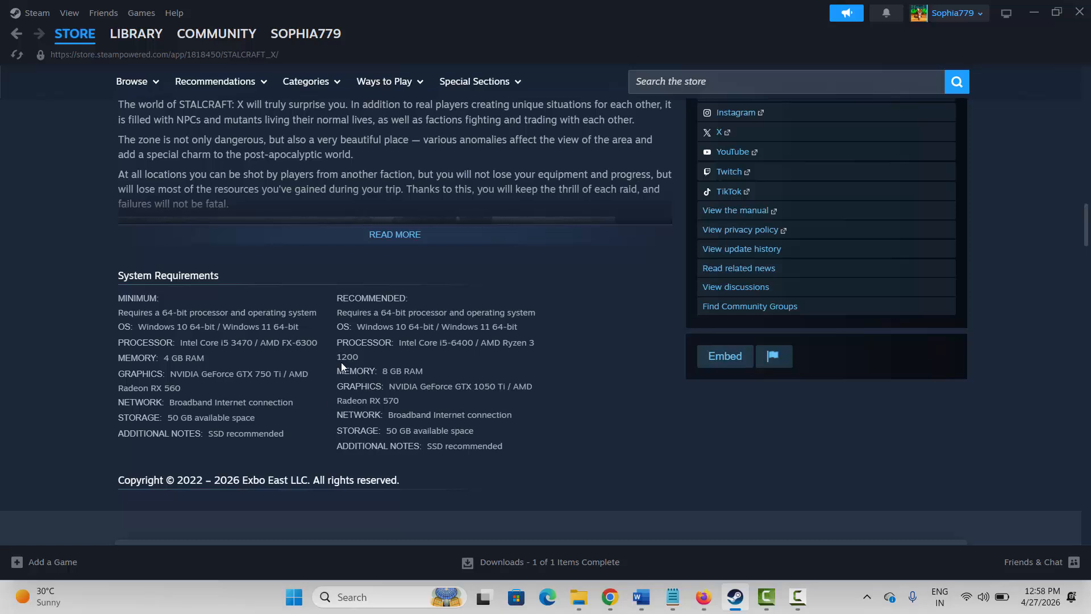
Step: Look up the Restart option among the Windows power options without restarting the computer
click(29, 13)
click(73, 258)
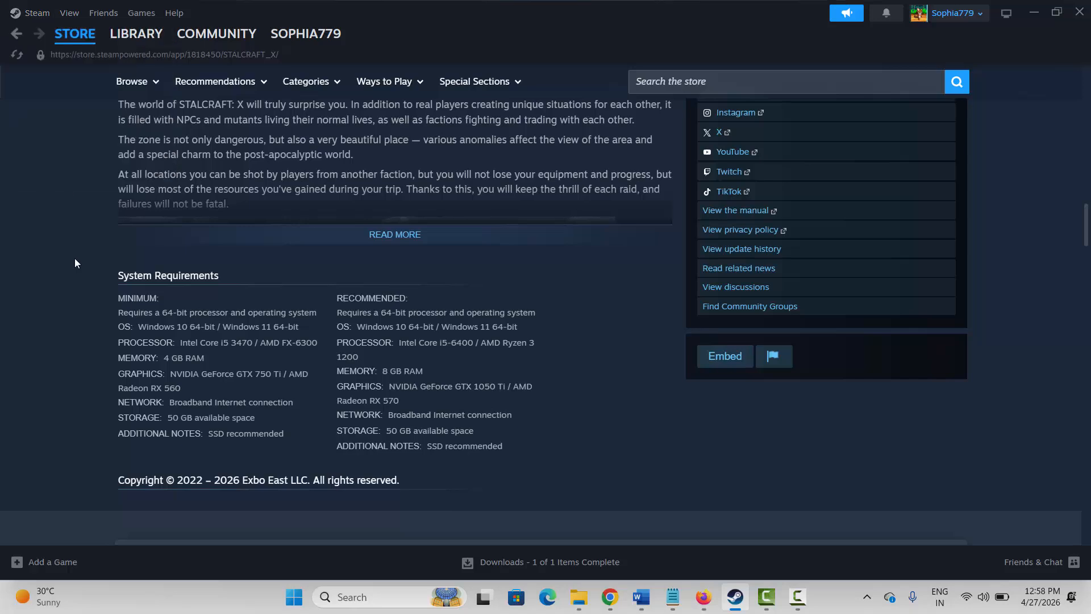
click(294, 596)
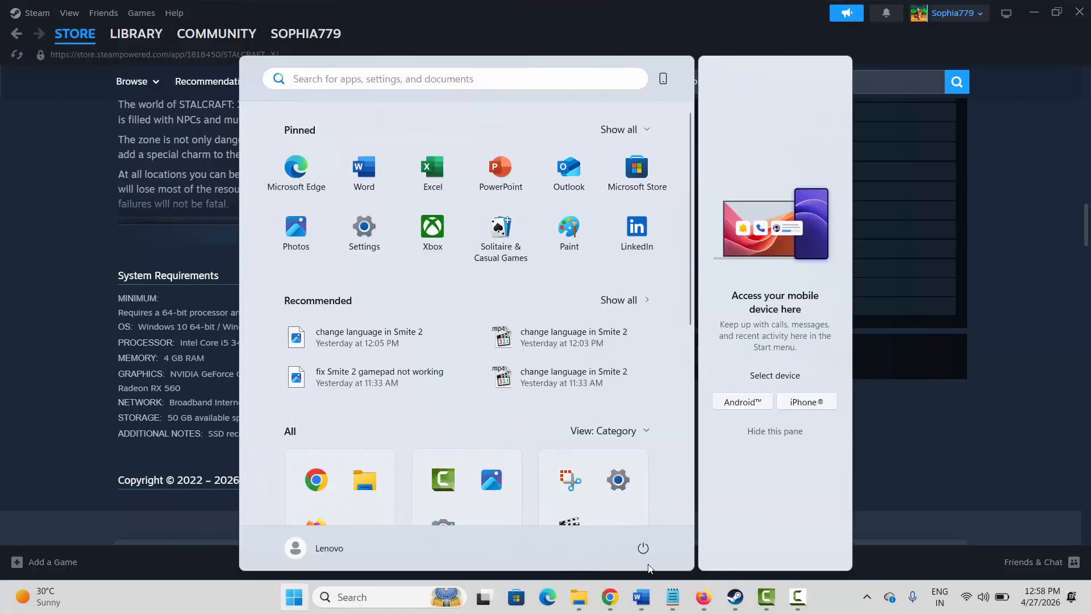
click(643, 548)
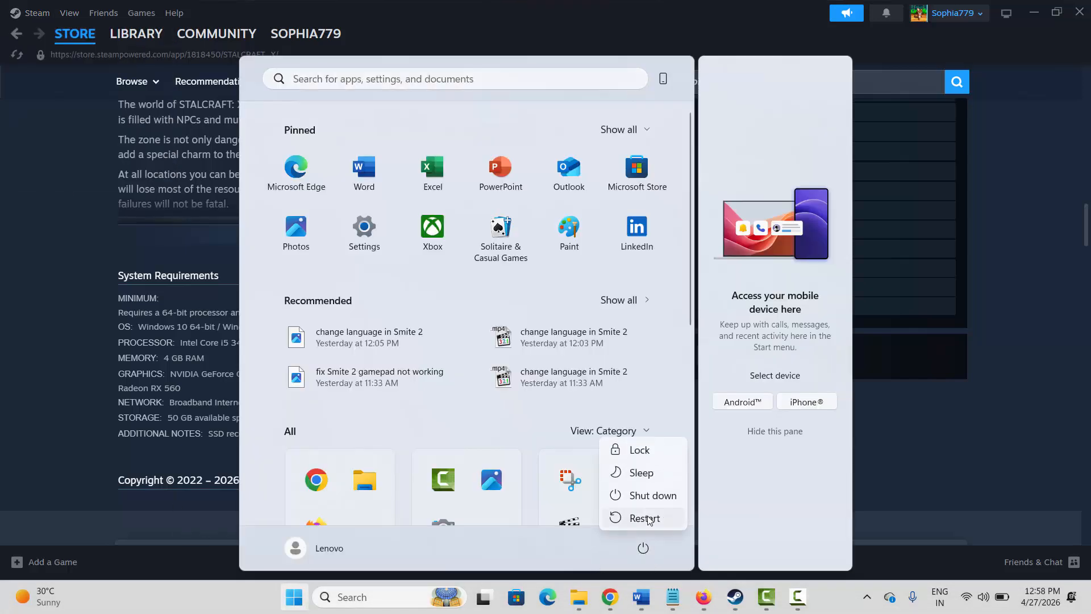
click(953, 422)
scroll(477, 370, up, 4)
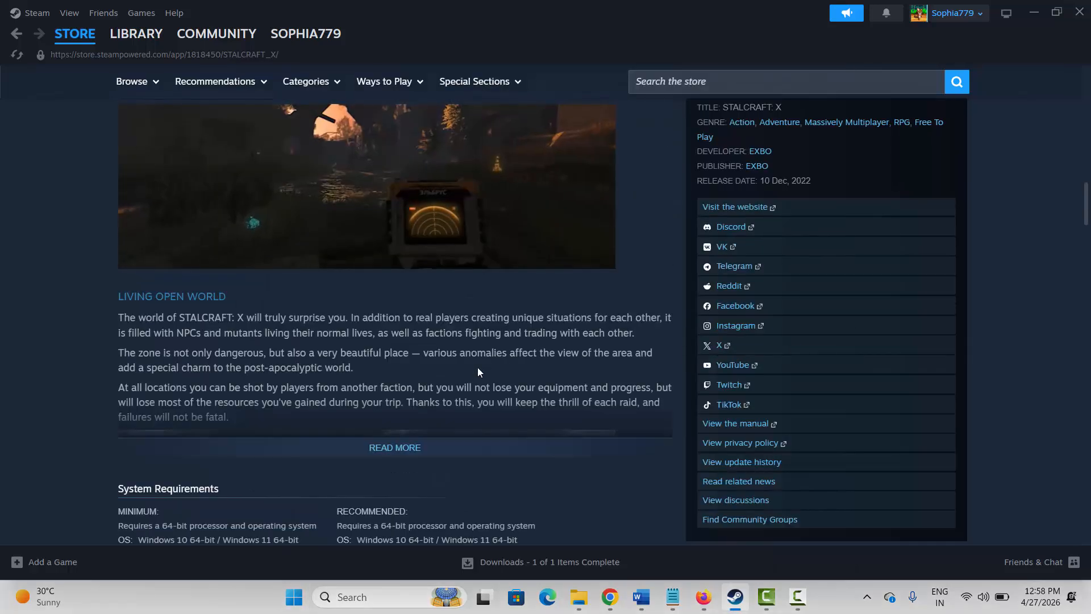
scroll(469, 372, up, 8)
scroll(467, 374, up, 7)
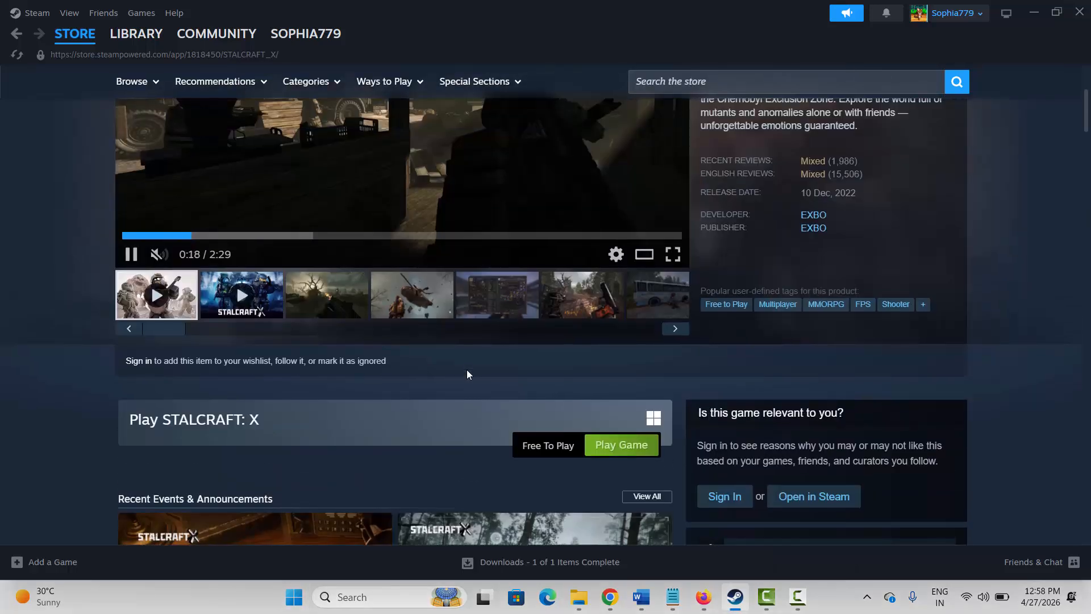
scroll(467, 374, down, 5)
scroll(467, 374, up, 6)
scroll(467, 374, up, 1)
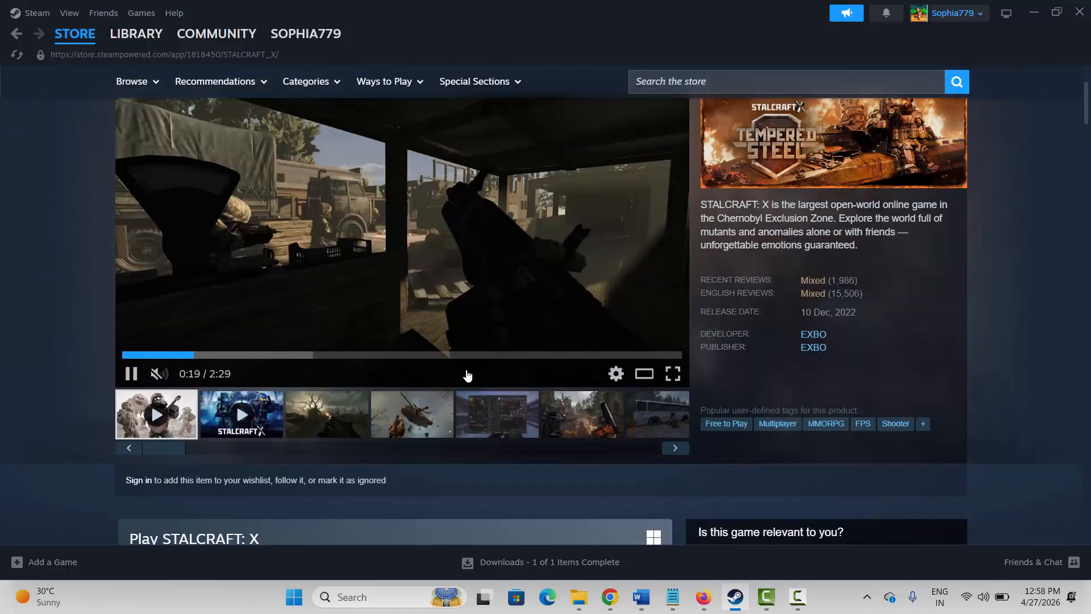
Step: Open the local installation folder of STALCRAFT: X from the game library
click(123, 38)
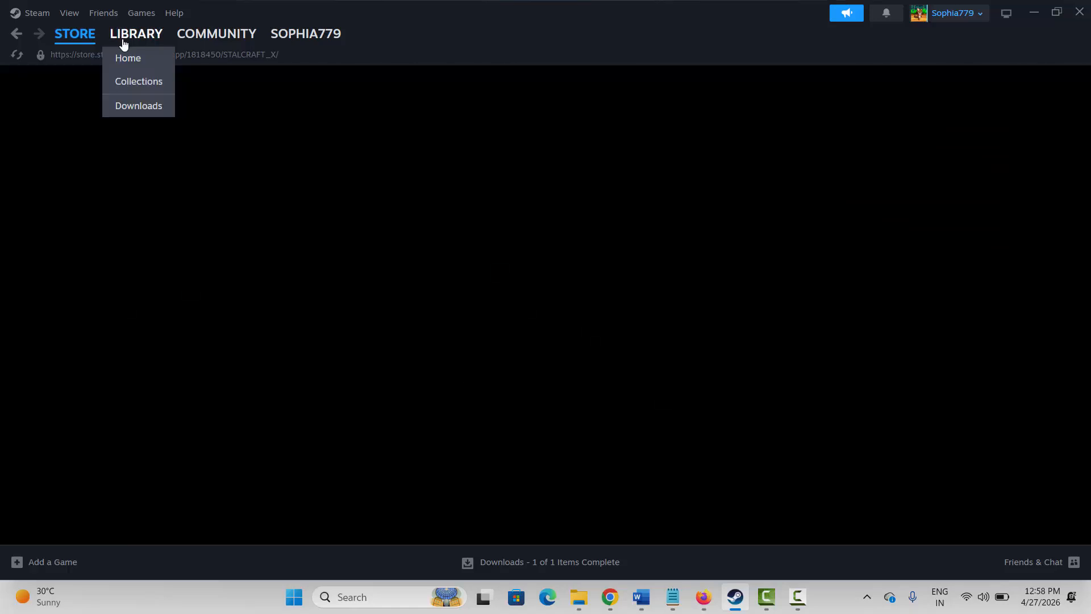
right_click(74, 385)
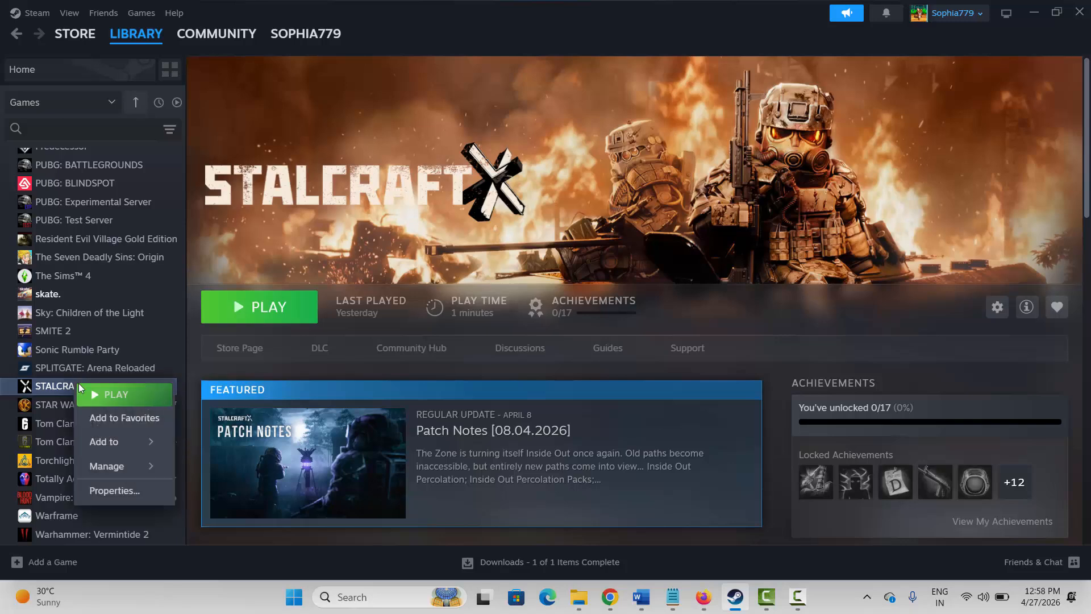
mouse_move(110, 465)
click(262, 353)
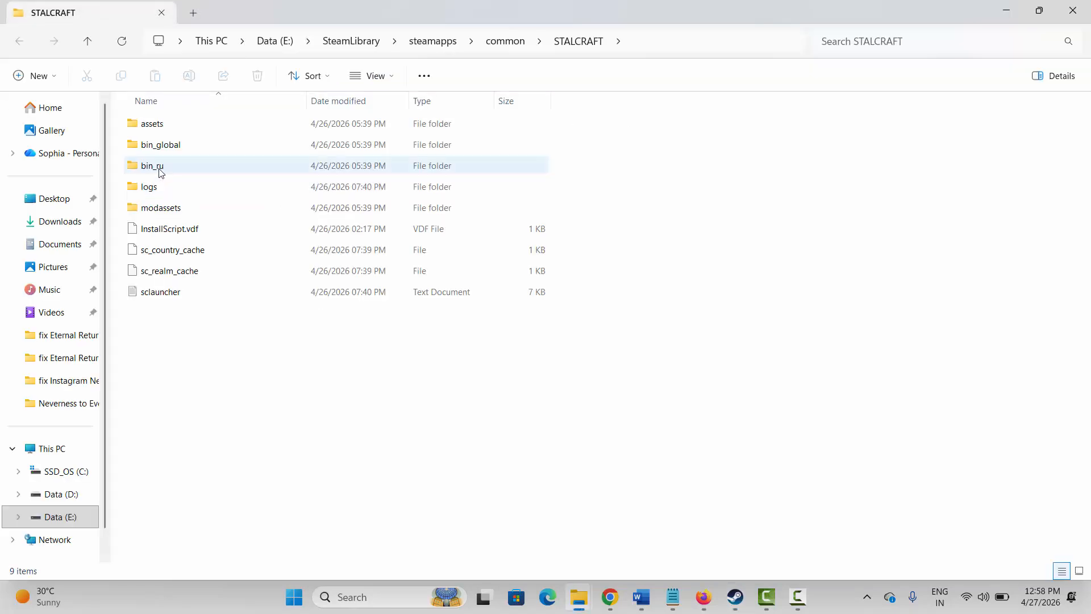
Step: Go to the bin folder under bin_ru, win64 and java in the game's installation directory
double_click(157, 166)
double_click(159, 146)
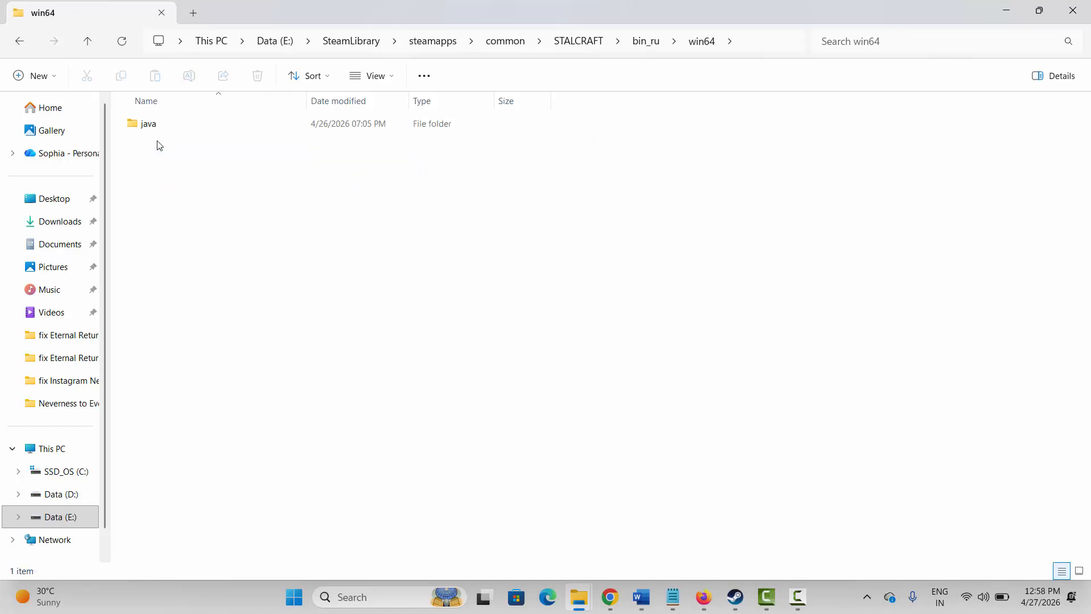
double_click(153, 125)
click(154, 127)
double_click(154, 126)
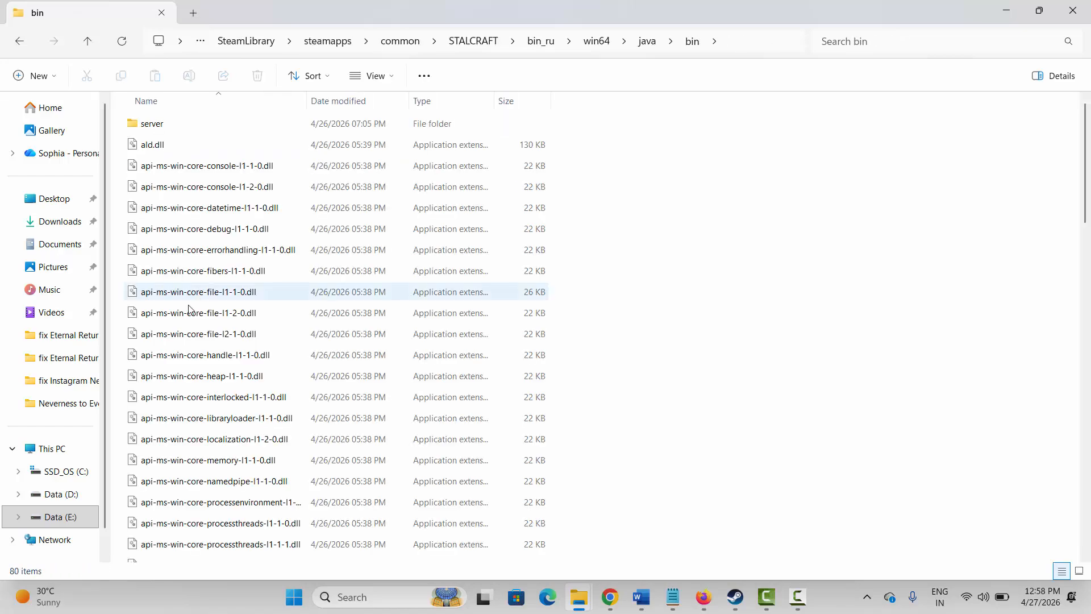
Step: Open the compatibility properties of the stalcraft application in the bin folder
scroll(193, 324, down, 10)
scroll(195, 331, down, 5)
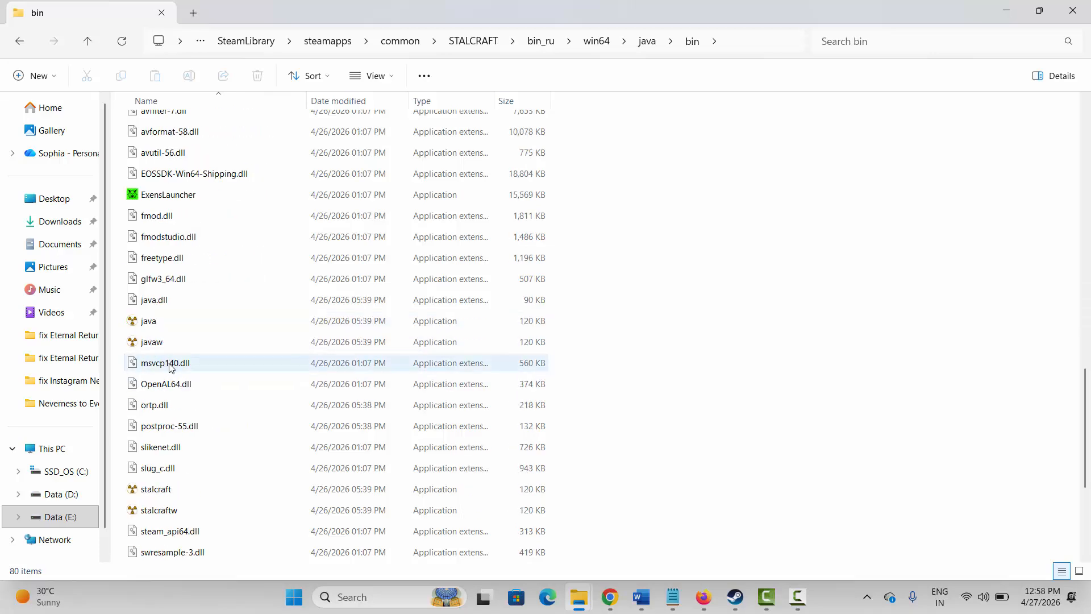
scroll(170, 364, down, 4)
click(160, 265)
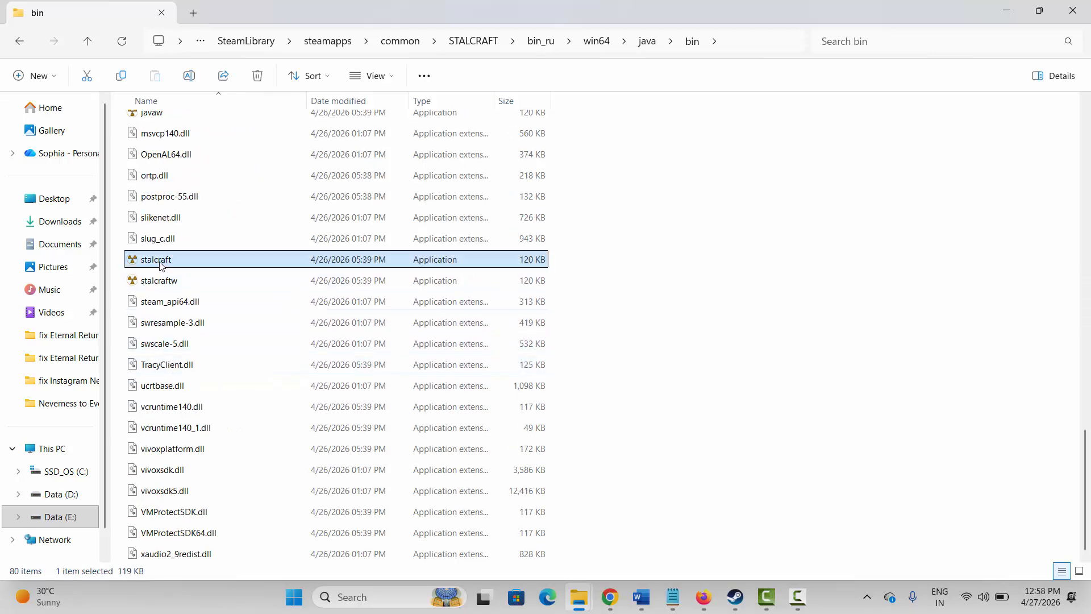
right_click(160, 263)
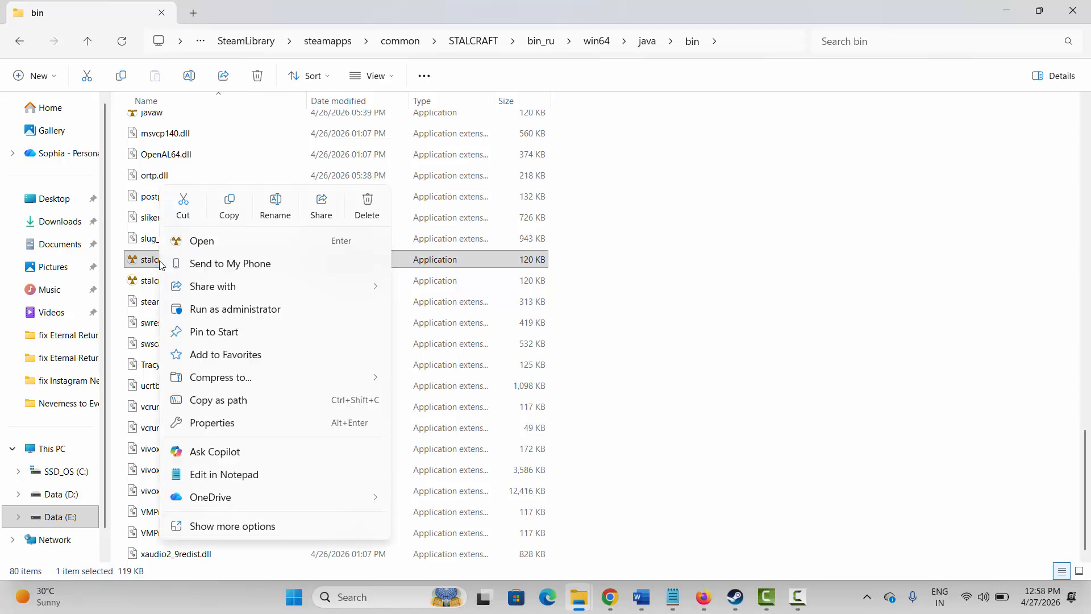
click(227, 422)
click(286, 233)
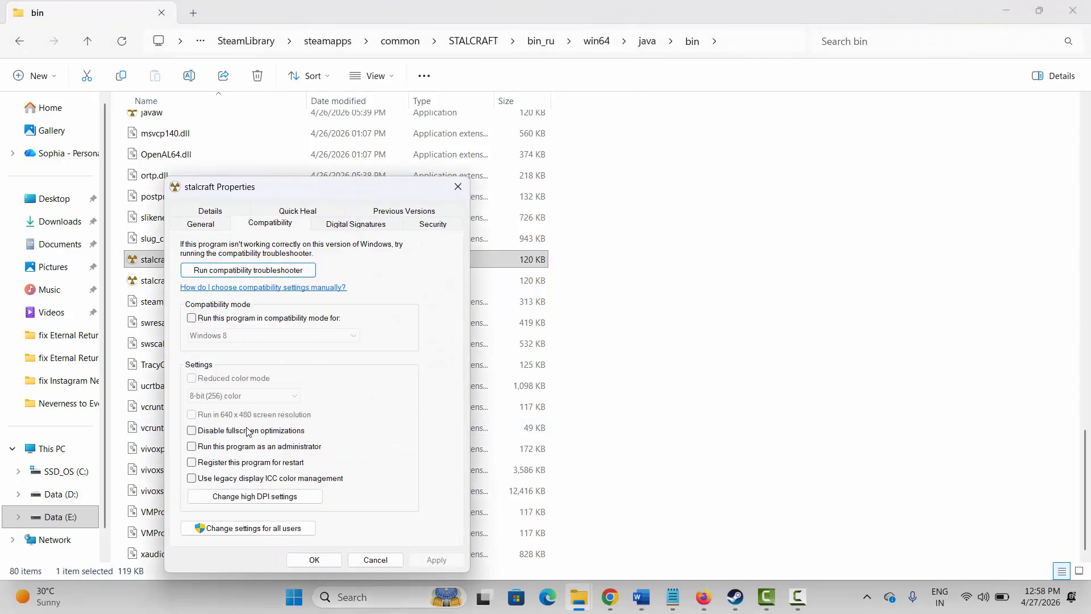
Step: Set stalcraft to run as administrator in compatibility mode for Windows 7, with fullscreen optimizations disabled
click(192, 447)
click(293, 321)
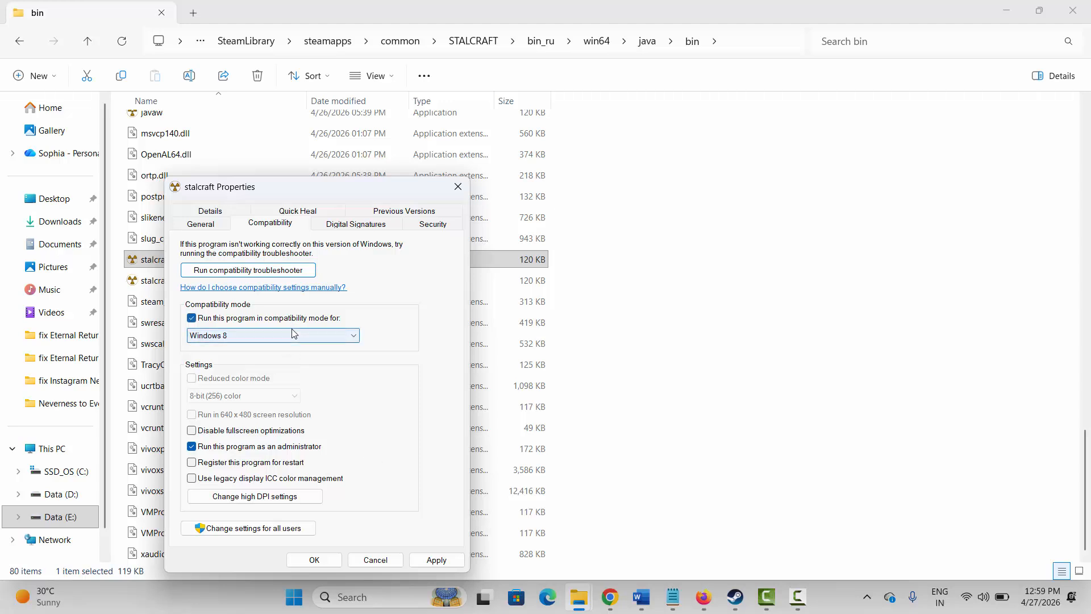
click(349, 336)
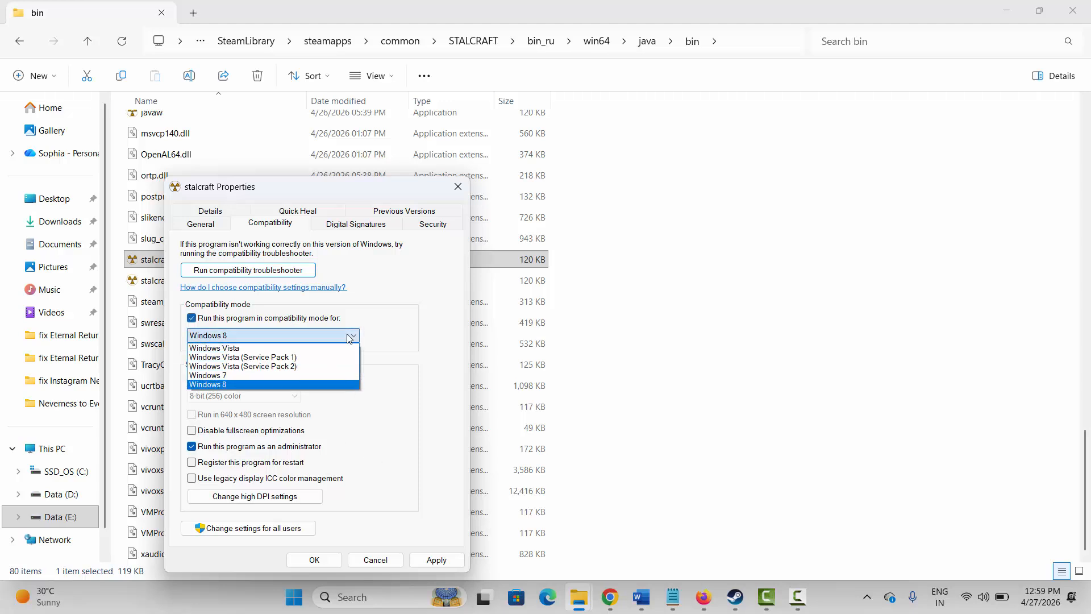
click(349, 375)
click(334, 561)
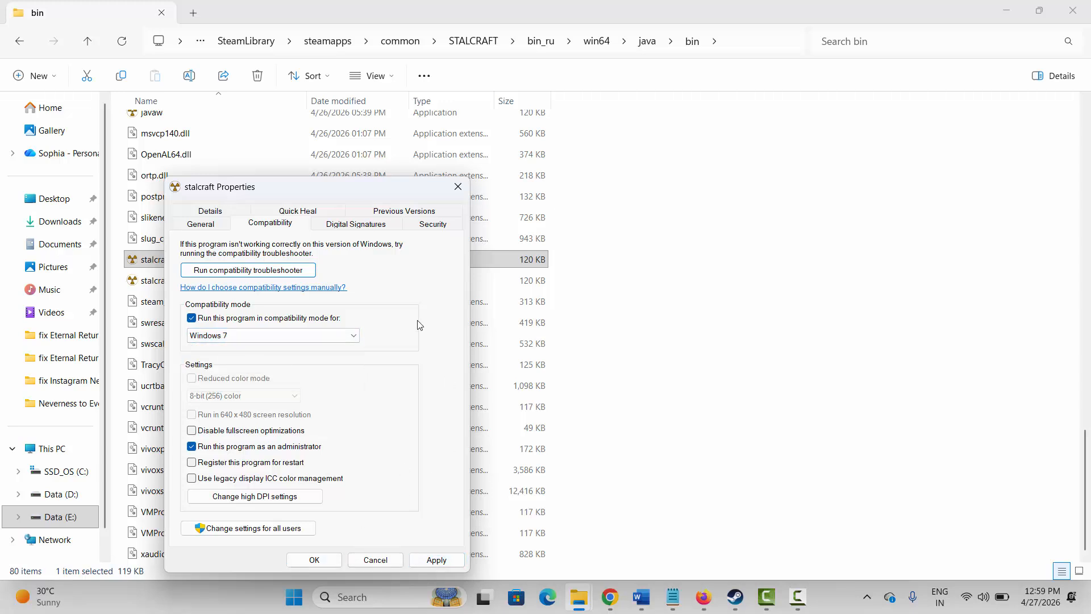
click(269, 433)
Step: Turn compatibility mode, disabled fullscreen optimizations and run as administrator back off, and close the properties without applying
click(311, 319)
click(284, 430)
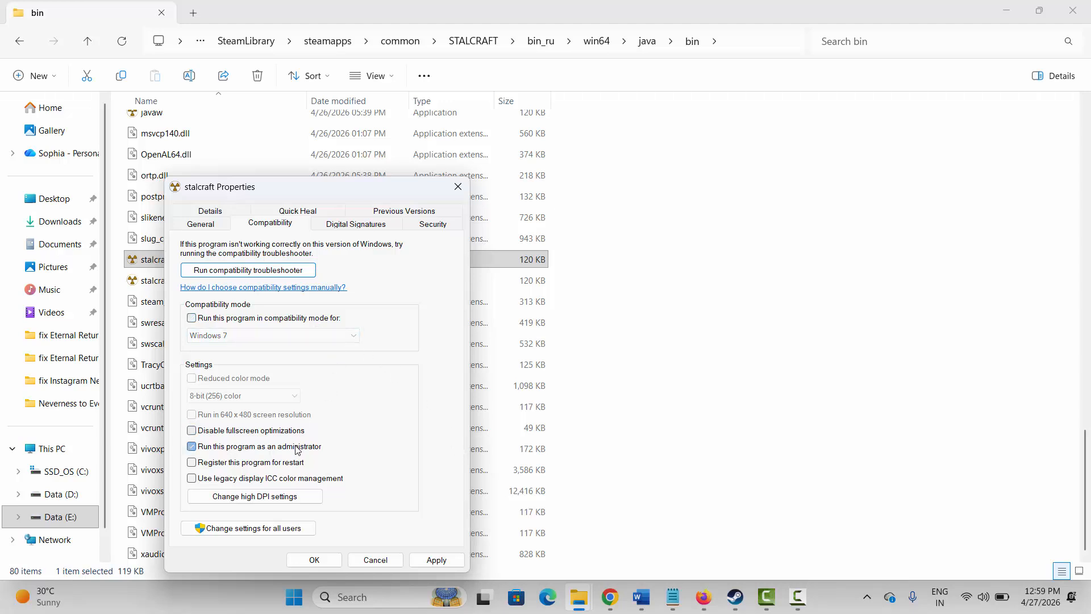
click(296, 449)
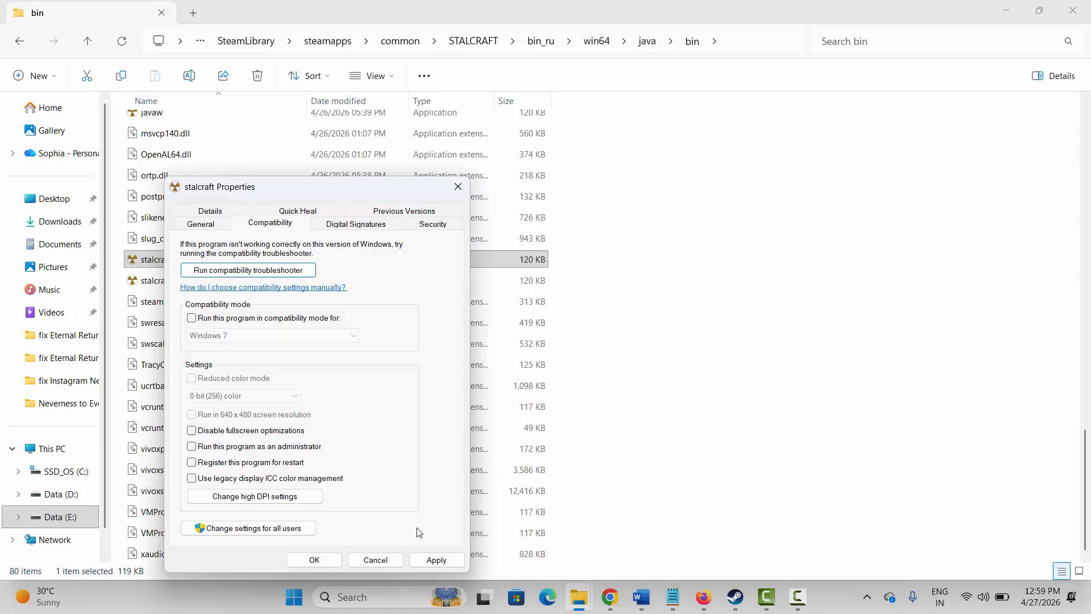
click(458, 188)
Step: Switch to Windows Security, open the firewall's list of allowed apps and unlock its settings for changes
key(alt+Tab)
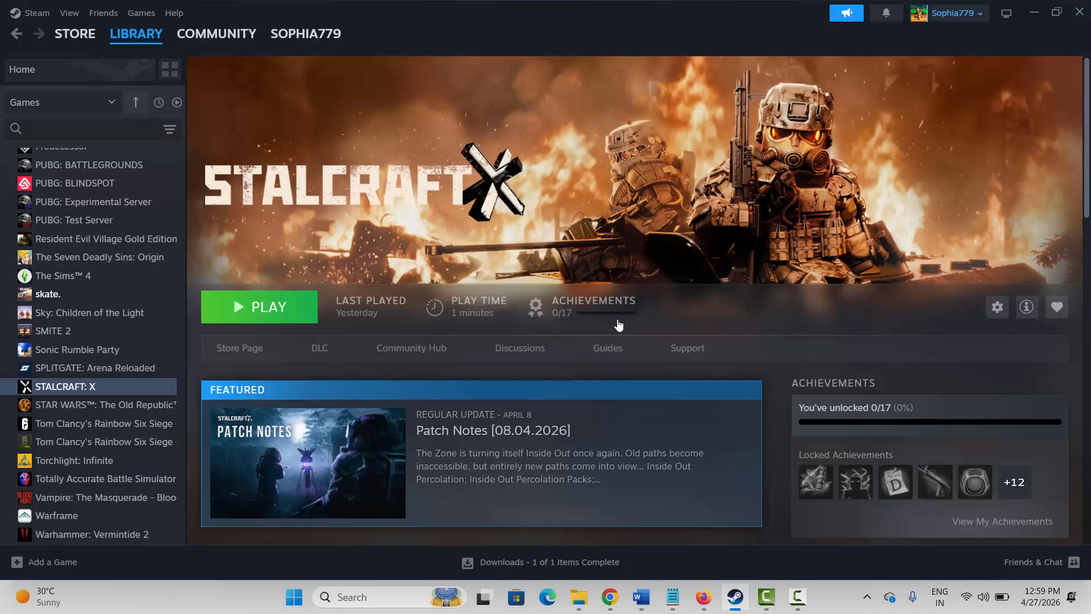
click(372, 596)
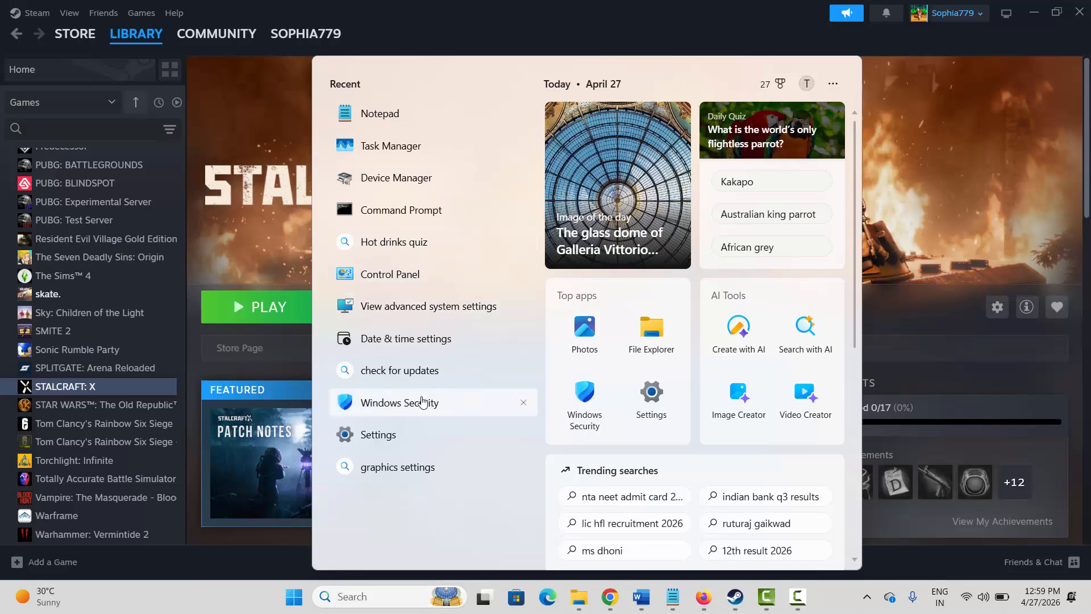
click(458, 399)
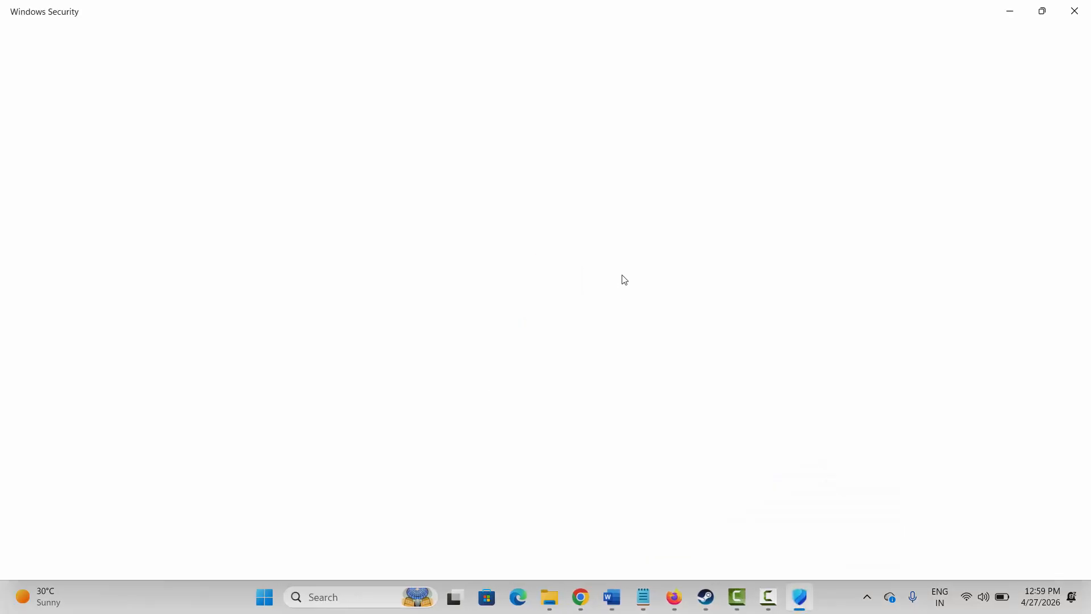
click(649, 237)
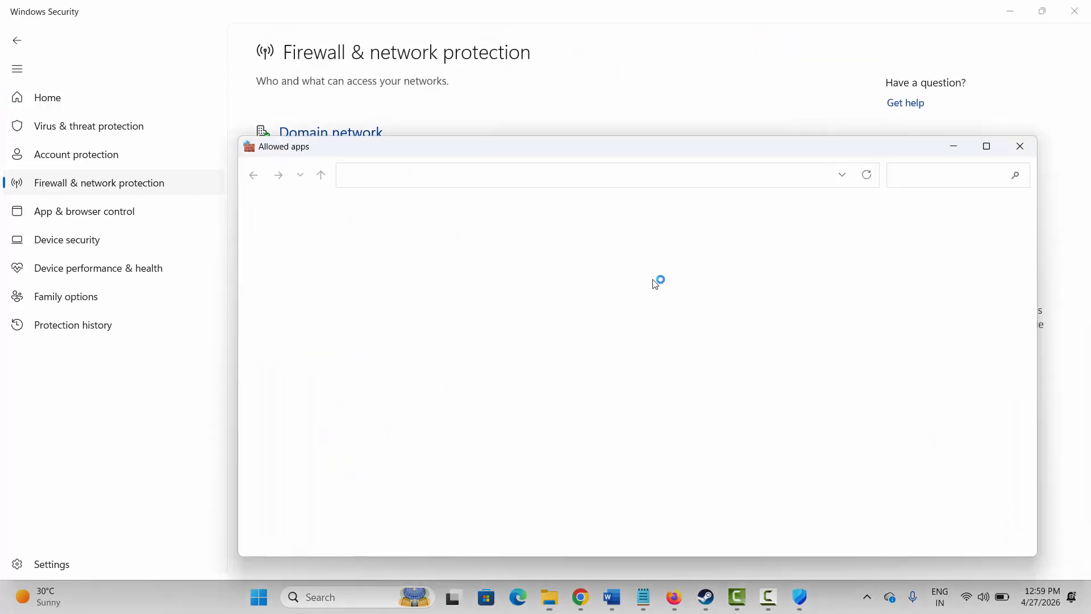
click(795, 254)
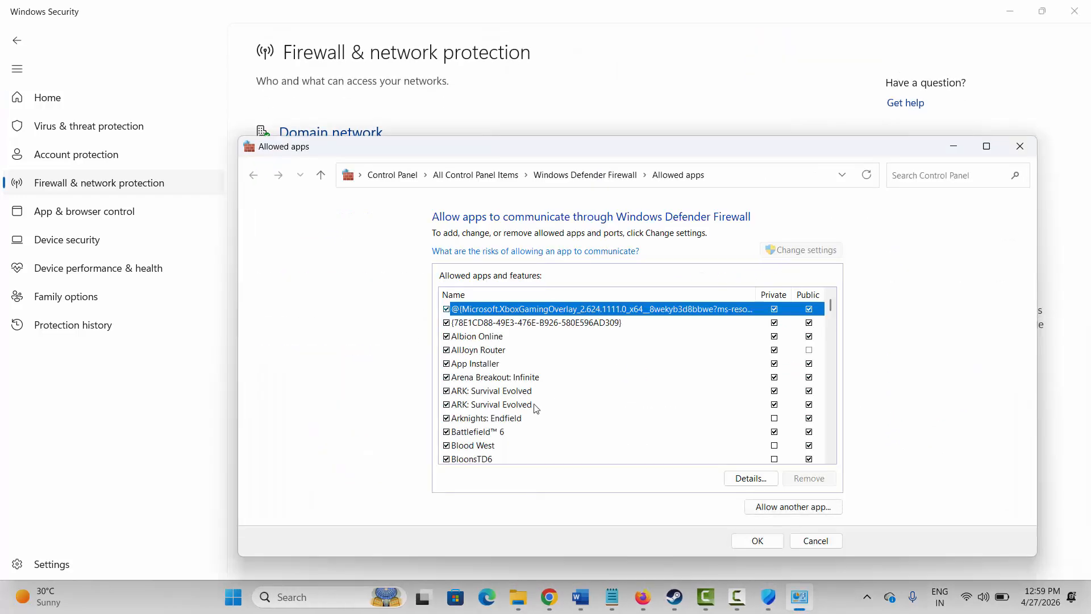
Step: Find and select STALCRAFT: X in the list of allowed apps and features
scroll(524, 416, down, 2)
scroll(528, 404, down, 20)
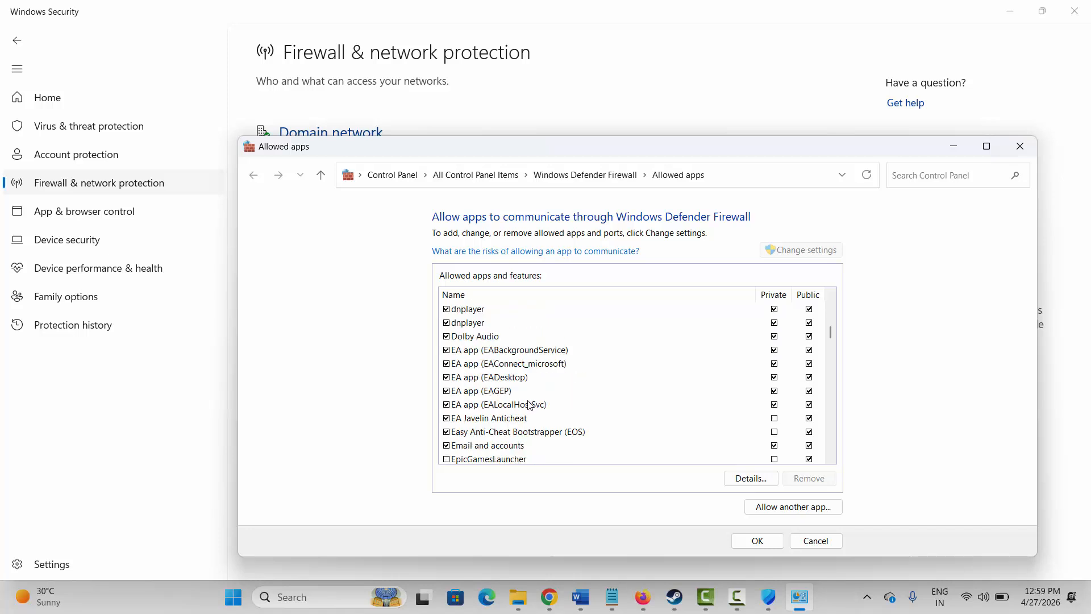
scroll(548, 402, down, 4)
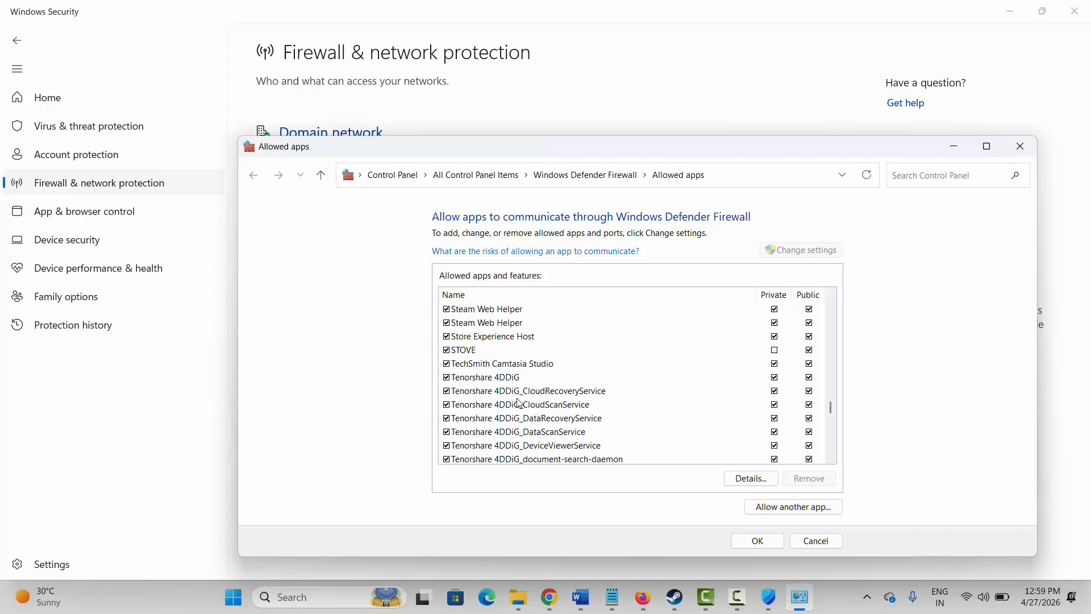
scroll(520, 402, up, 2)
click(481, 310)
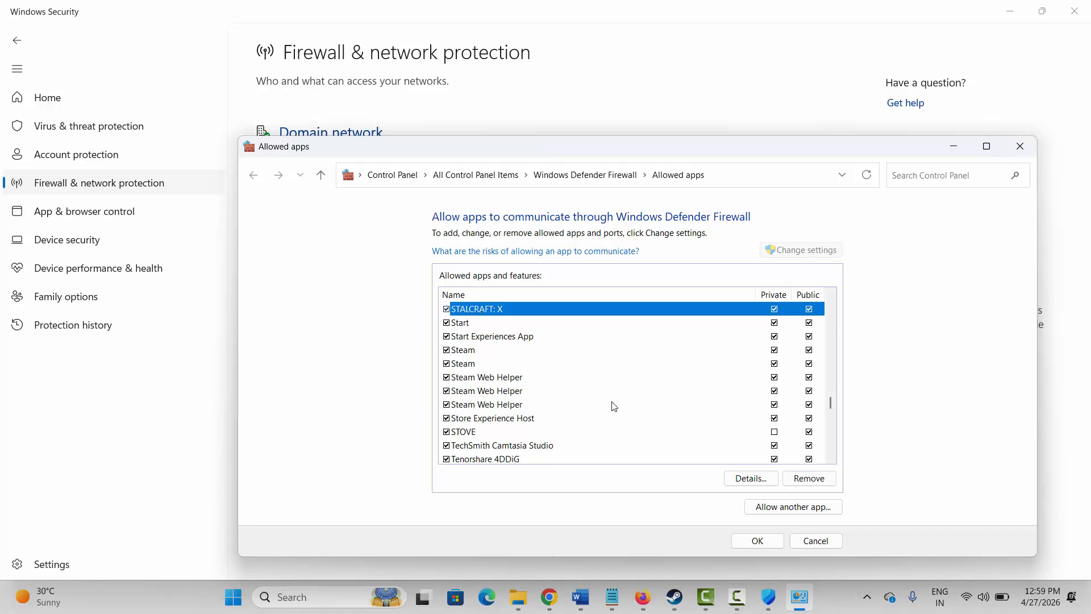
click(777, 507)
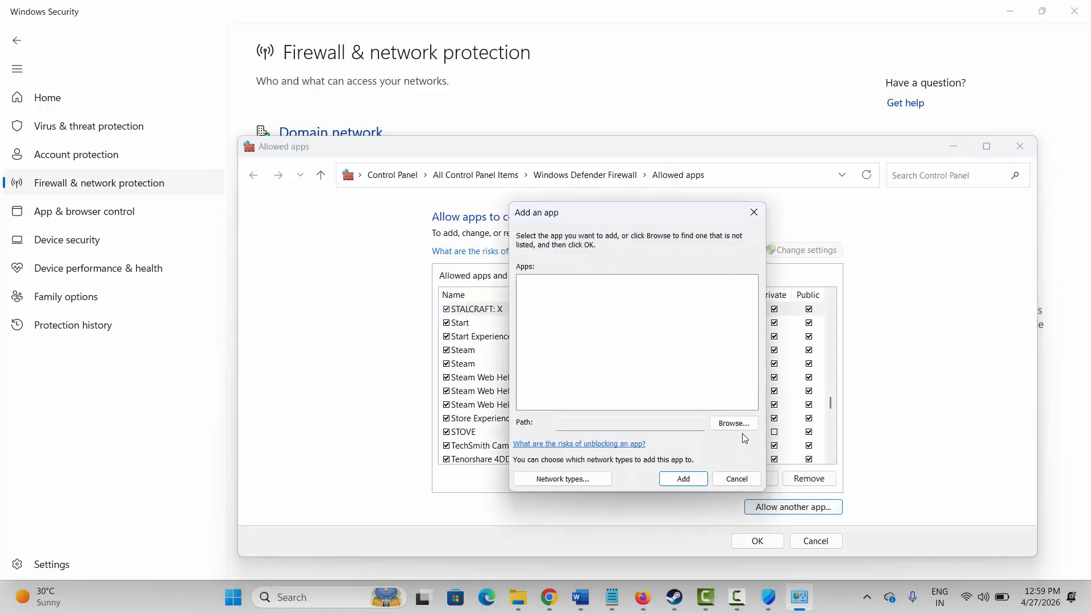
click(733, 423)
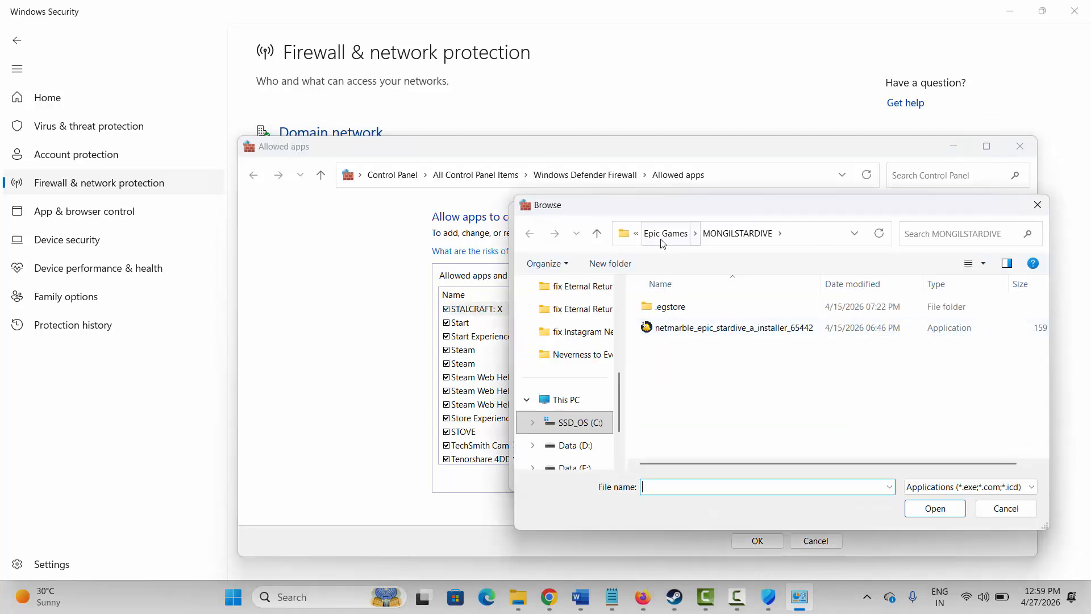
click(992, 508)
click(721, 479)
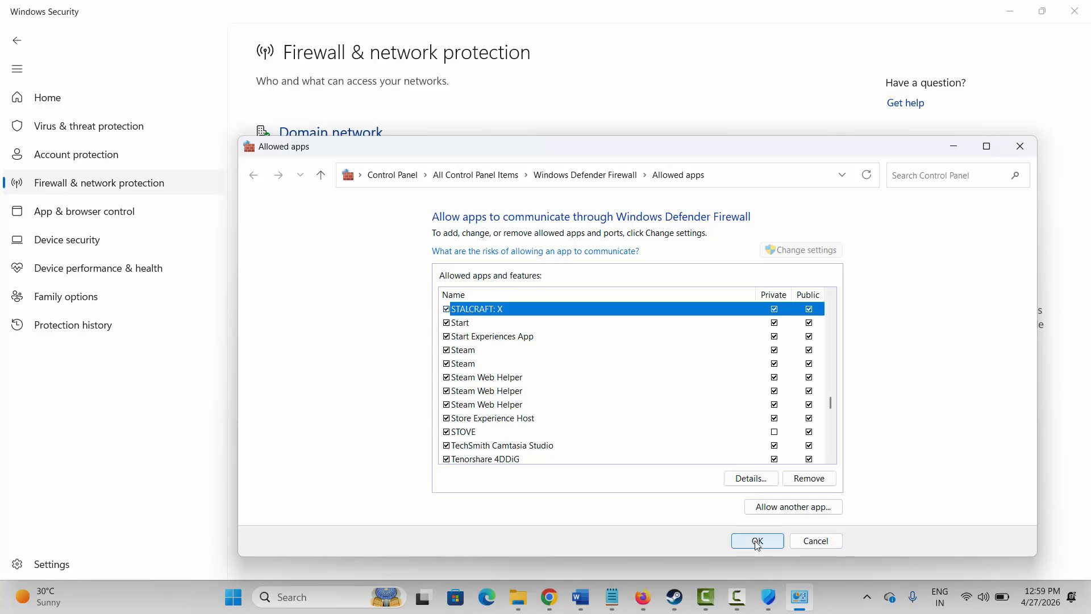
Step: Leave the firewall's allowed apps list without saving and close Windows Security
click(818, 540)
click(1074, 7)
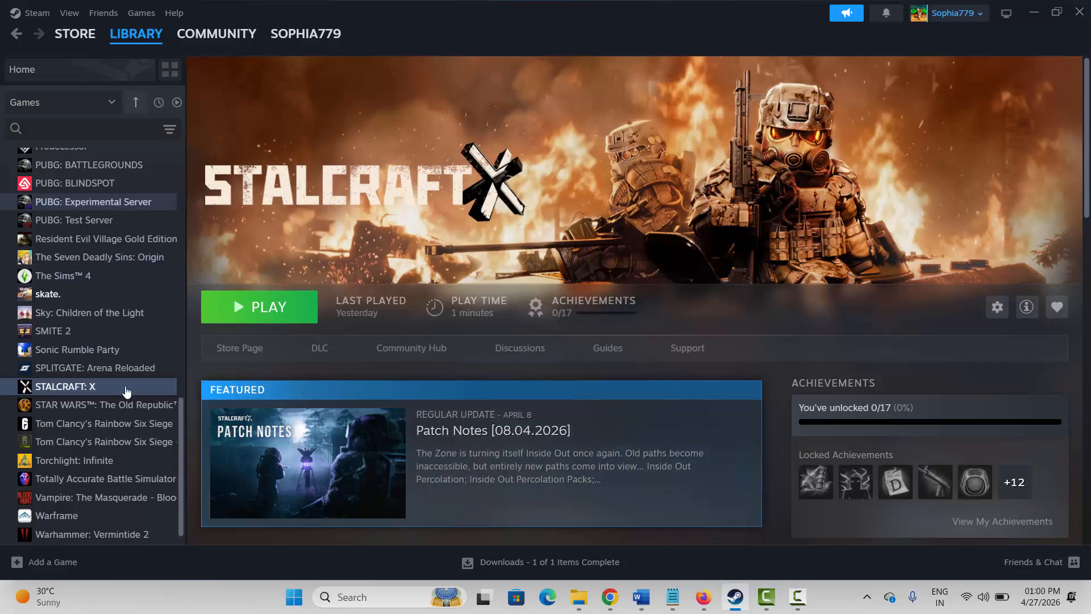
Step: Open the launch options in the Steam properties of STALCRAFT: X, then close the properties without entering any
right_click(64, 388)
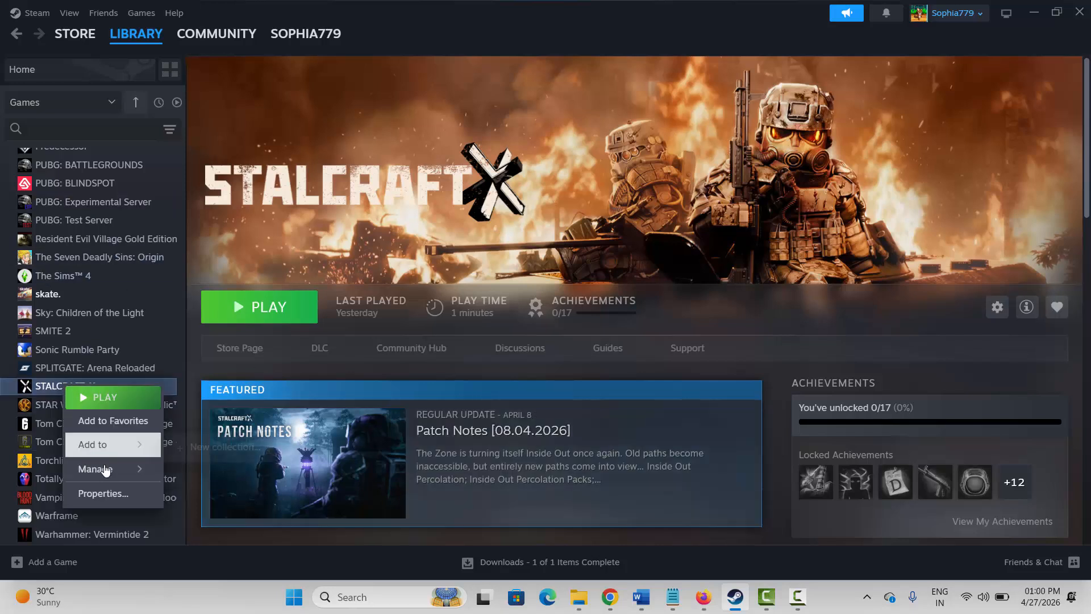
click(112, 493)
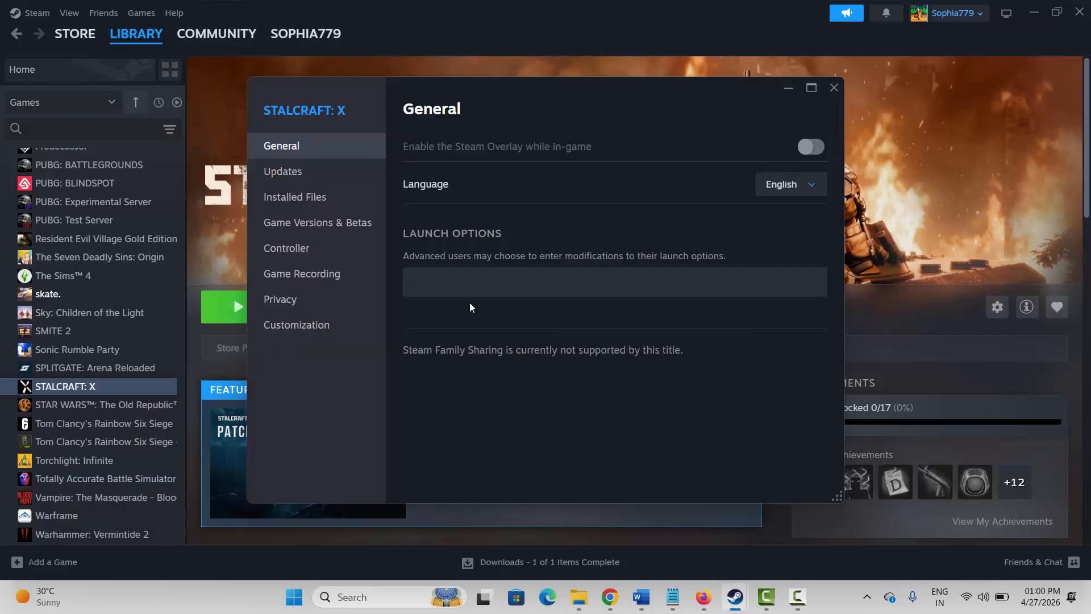
click(462, 282)
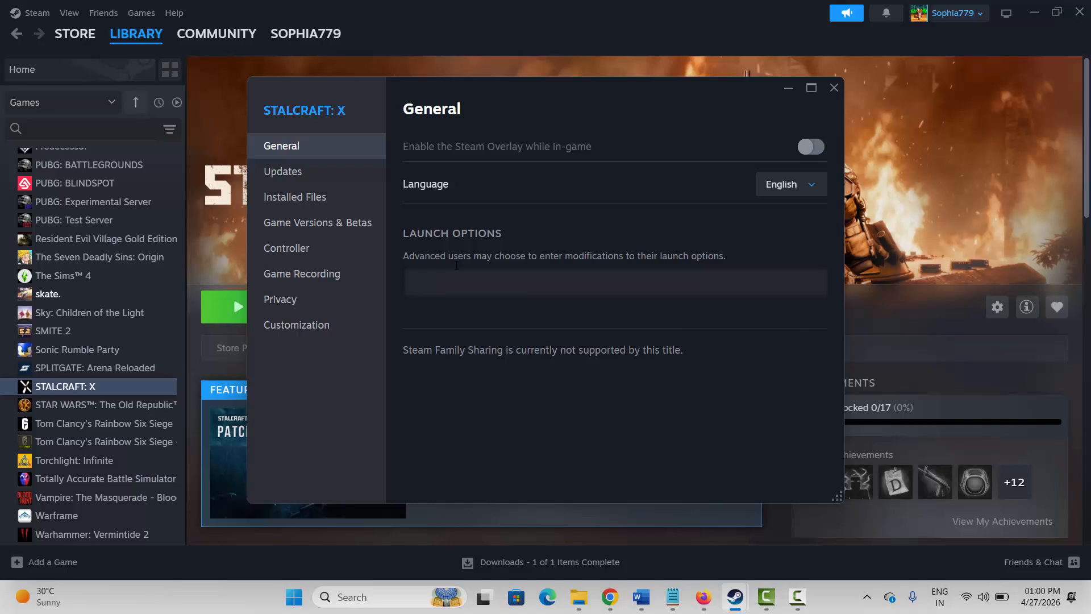
click(834, 87)
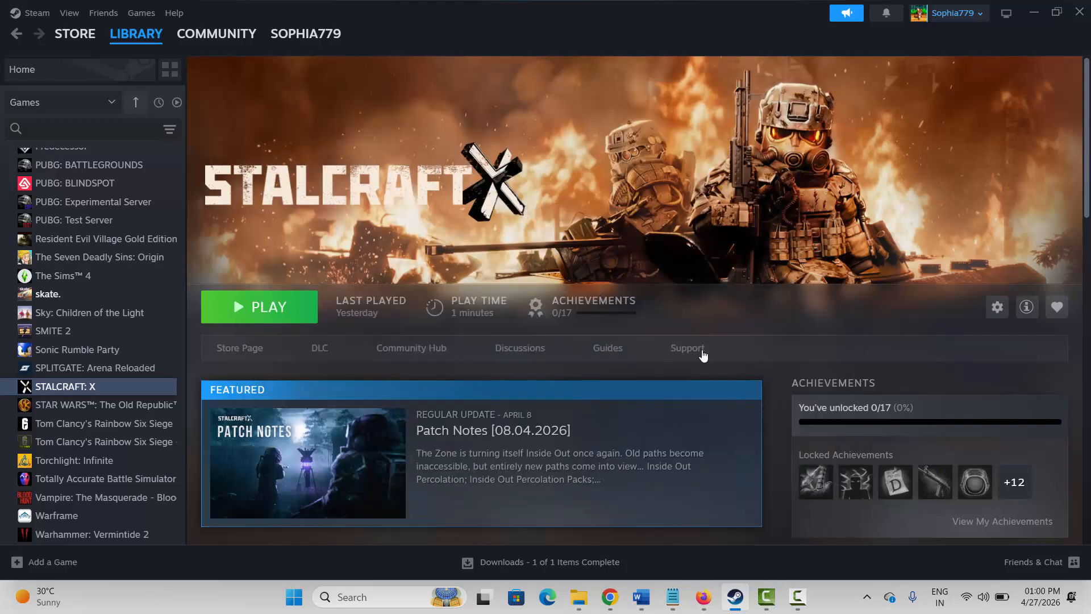
Step: Switch to Device Manager, search automatically for an updated driver for the Intel(R) UHD Graphics display adapter, and close it
click(362, 598)
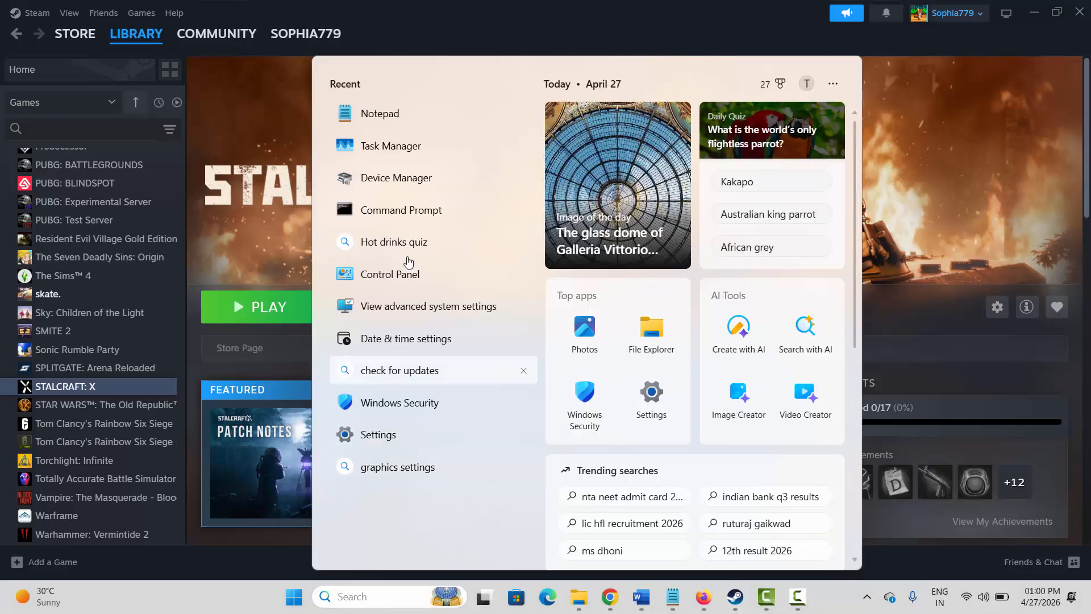
click(398, 179)
click(79, 200)
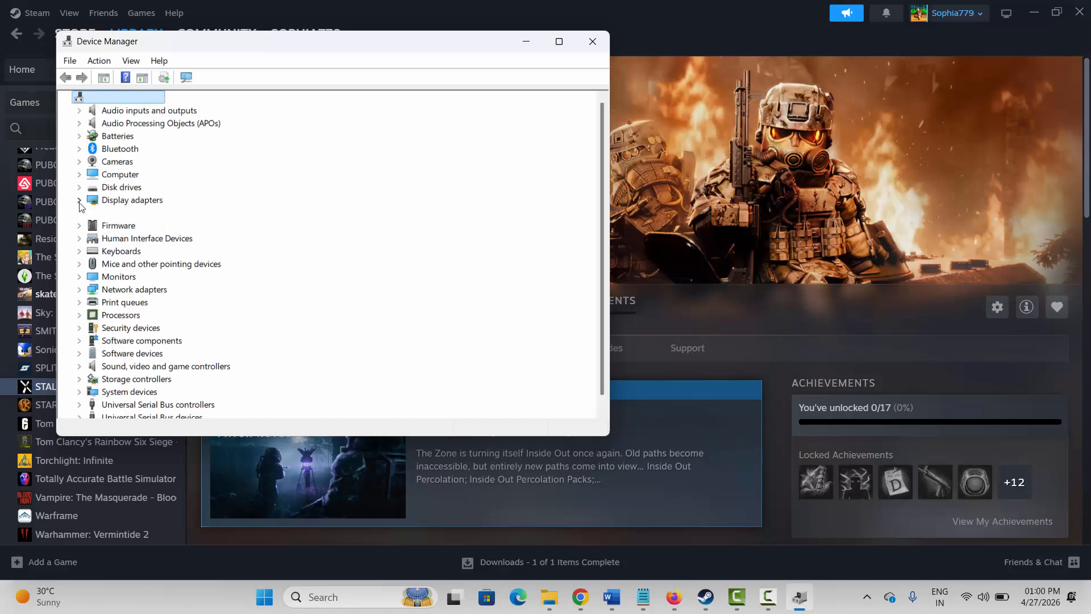
click(162, 213)
right_click(190, 214)
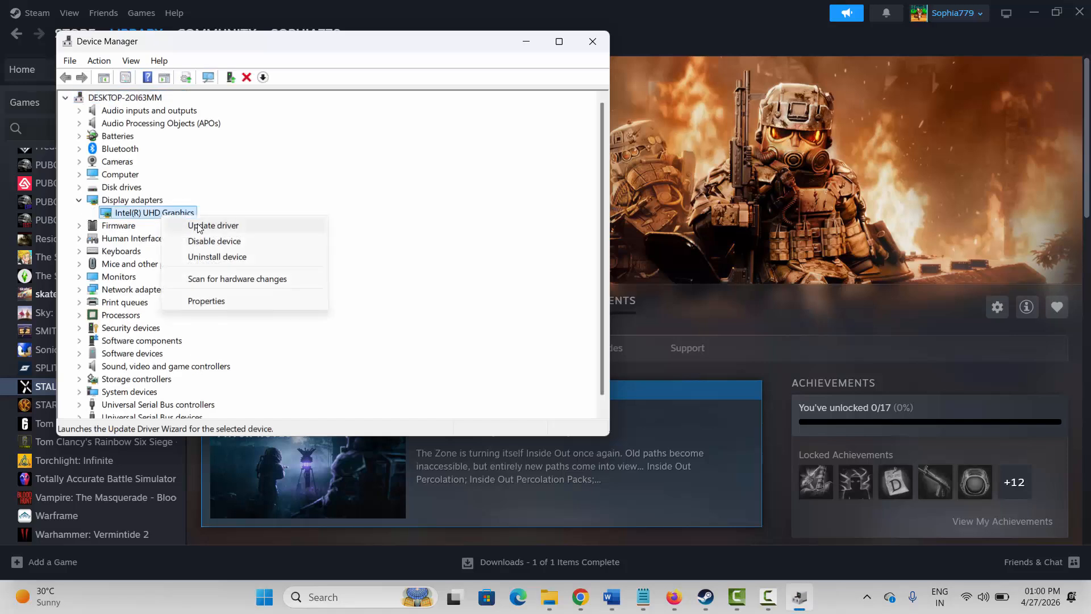
click(217, 225)
click(284, 216)
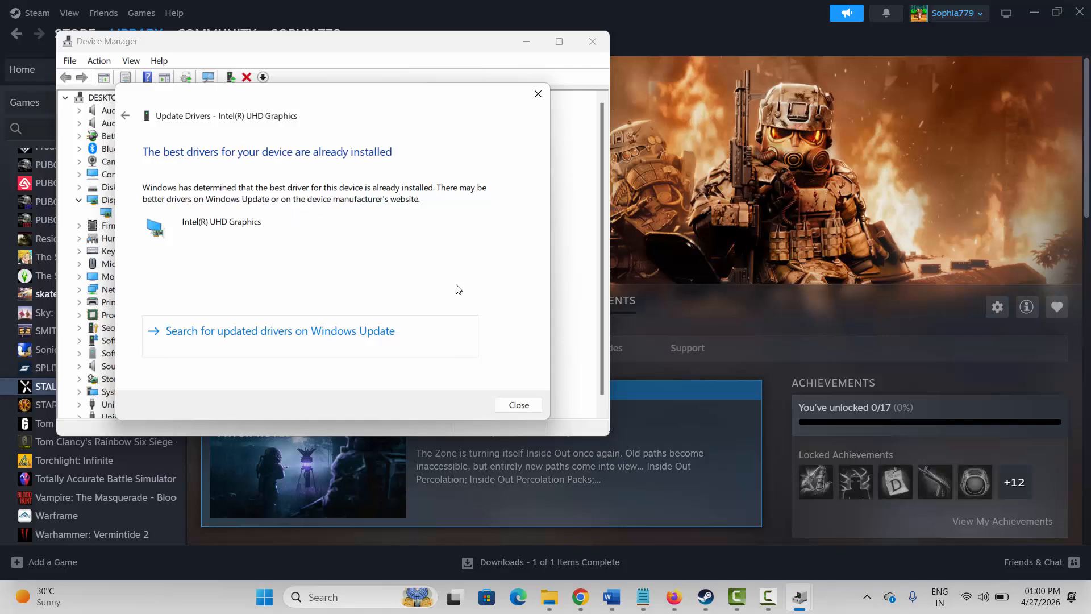
click(523, 405)
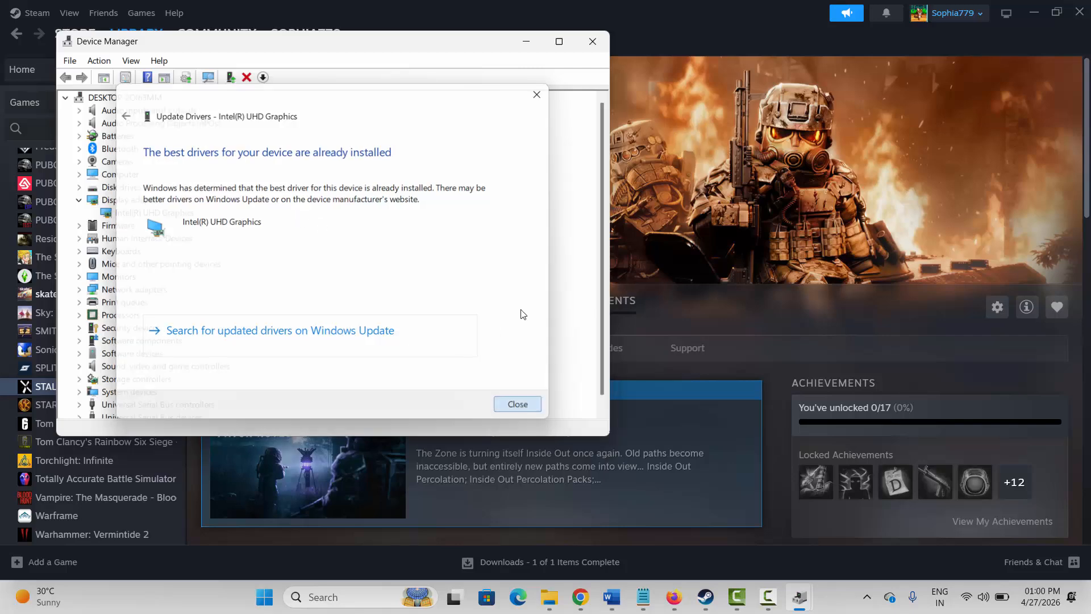
click(592, 42)
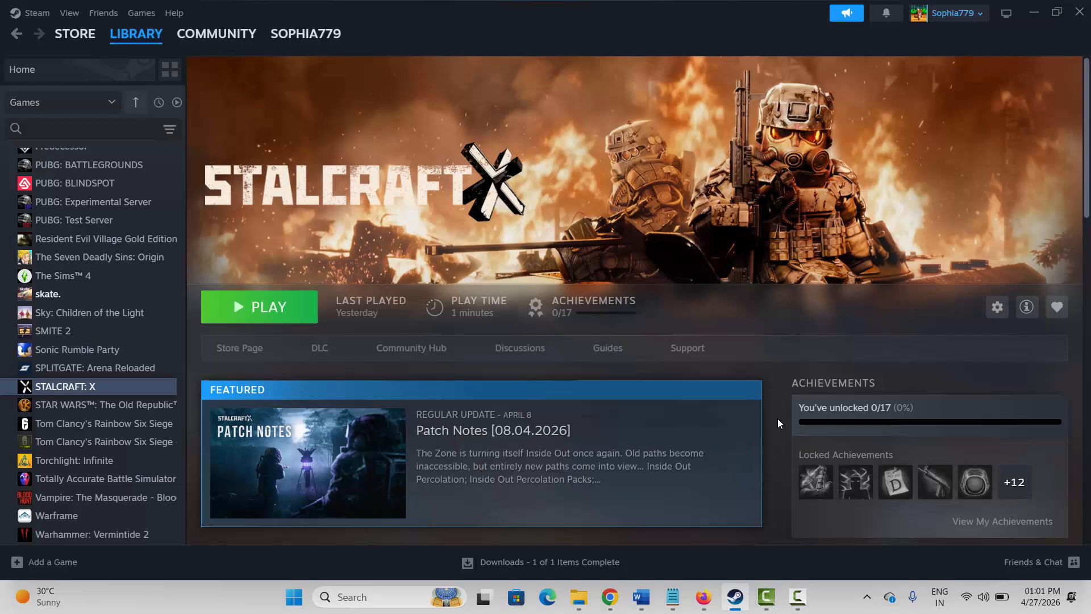
Step: Switch to Windows Settings, search for "graphic" and open the Graphics settings
click(358, 597)
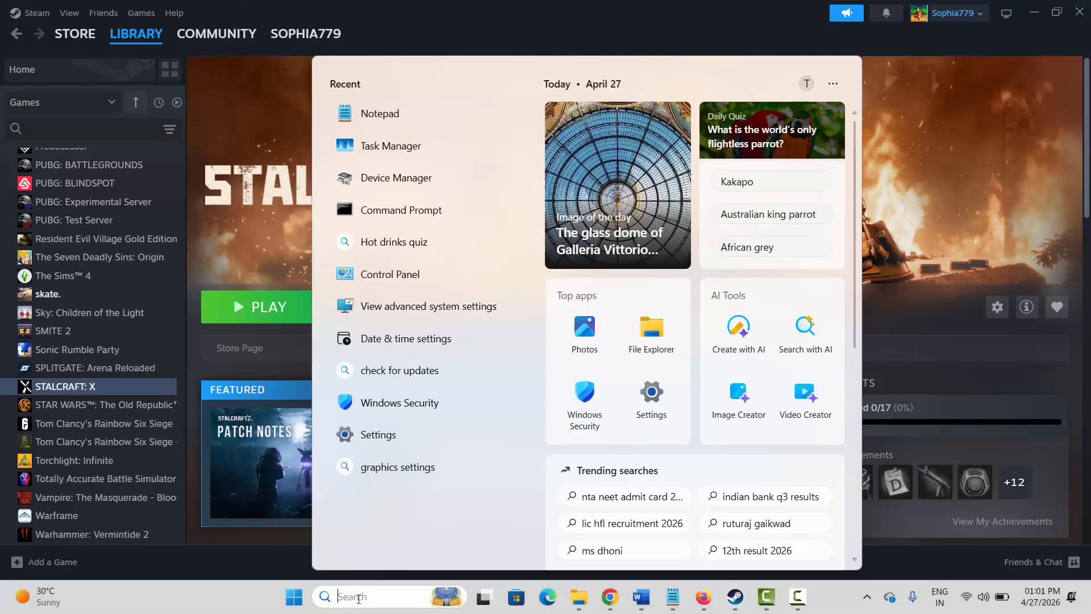
click(380, 435)
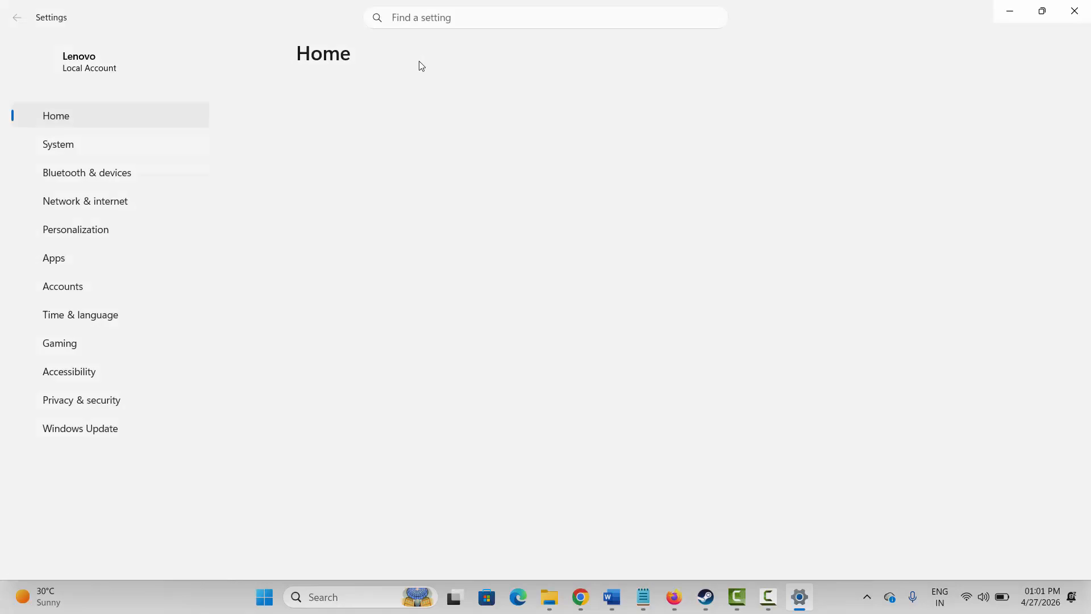
text(graphic)
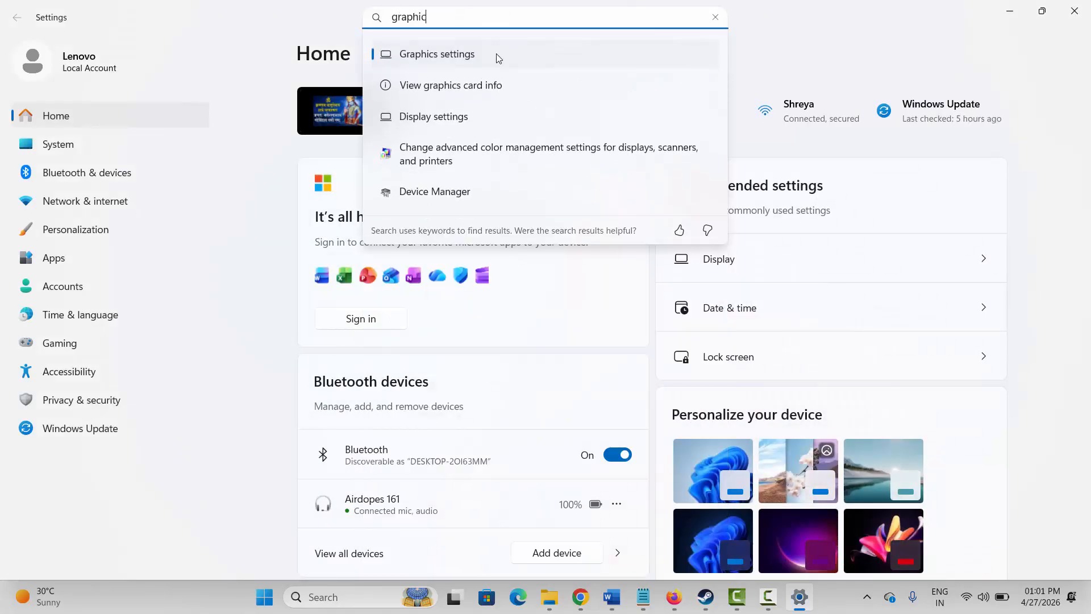
click(480, 56)
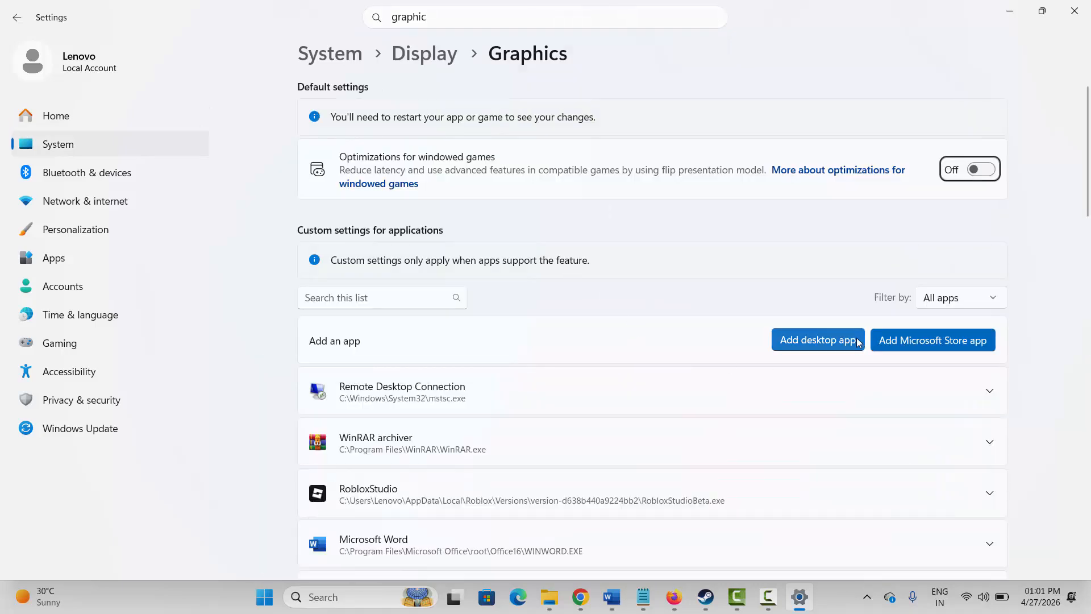
Step: Add the stalcraft executable from the game's java bin folder as a desktop app with custom graphics settings
scroll(770, 461, down, 3)
scroll(770, 461, up, 3)
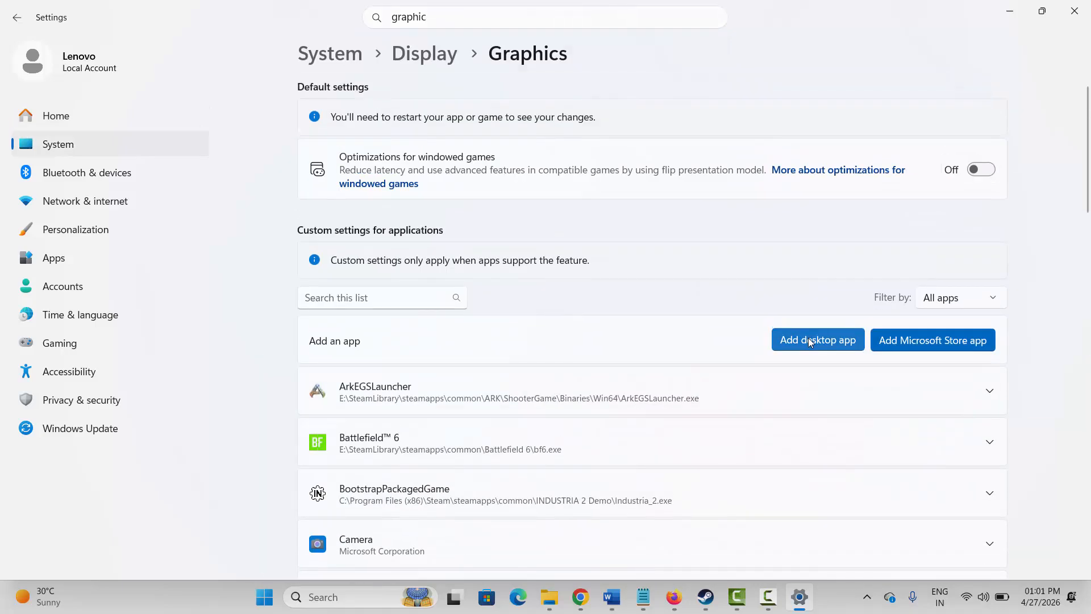
click(808, 339)
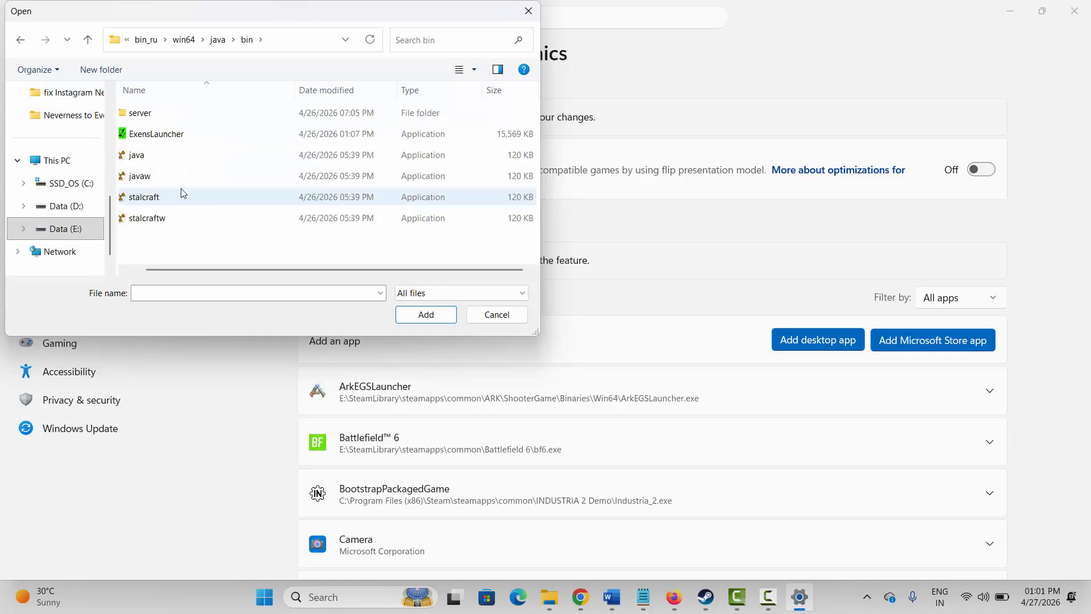
click(153, 200)
click(420, 319)
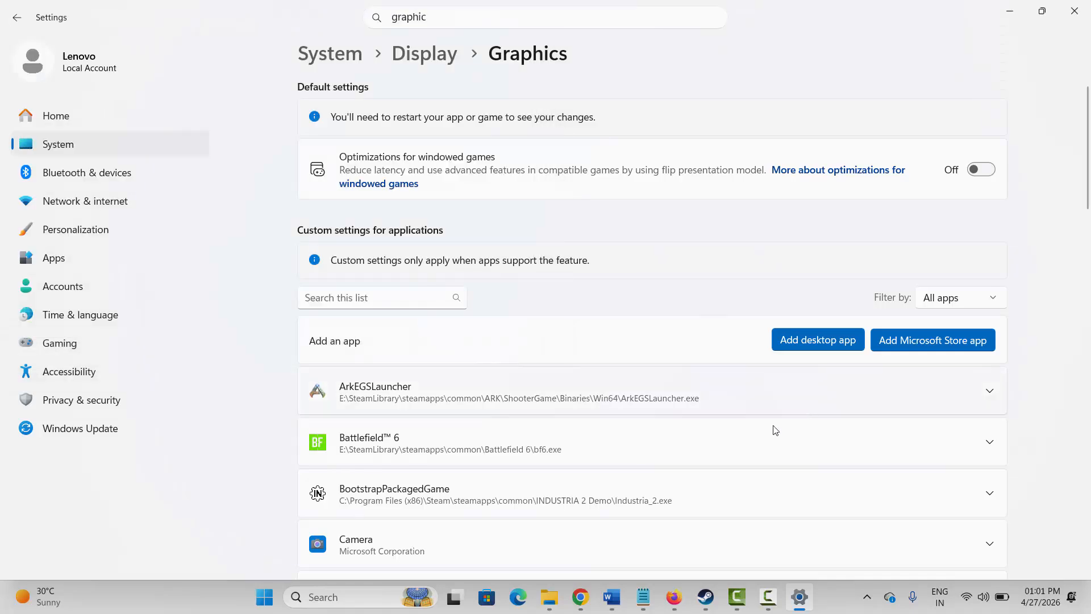
Step: Set the GPU preference of Stalcraft to High Performance and close Settings
scroll(772, 429, down, 3)
scroll(858, 390, down, 7)
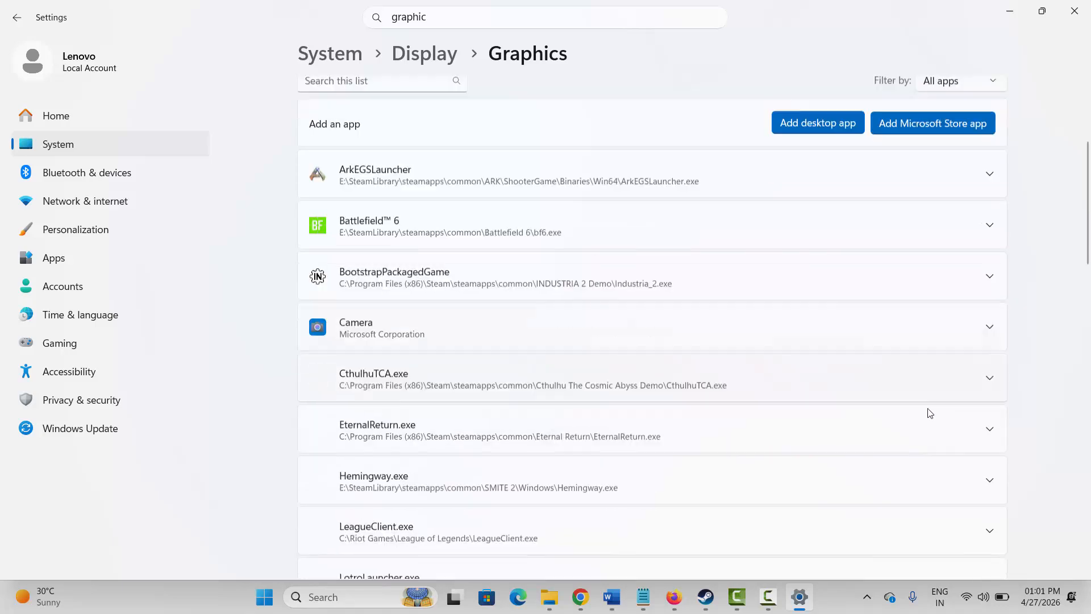
scroll(901, 413, down, 8)
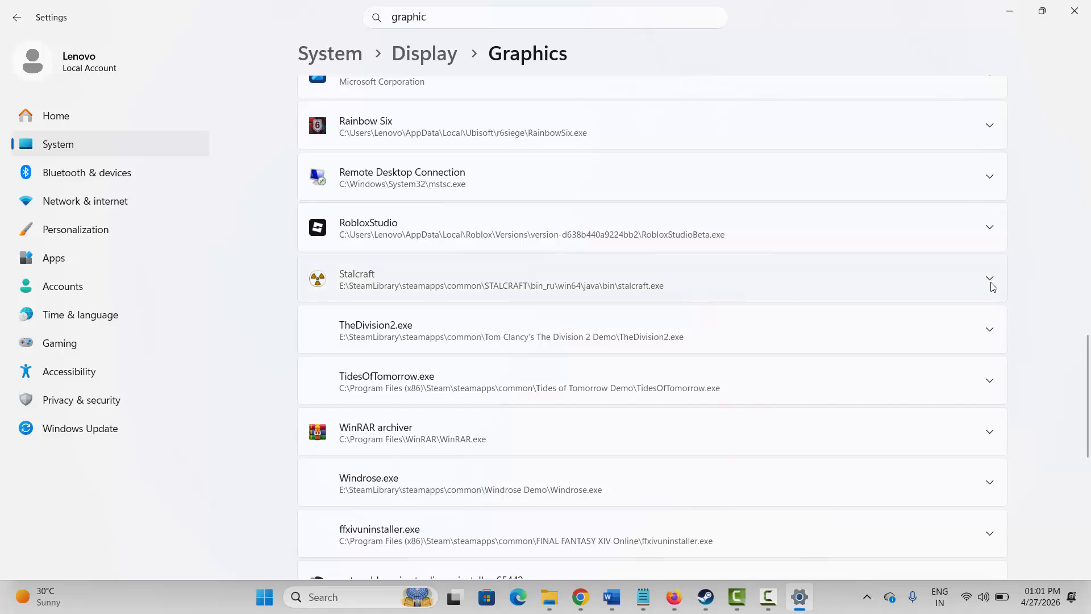
click(991, 280)
click(907, 335)
click(906, 386)
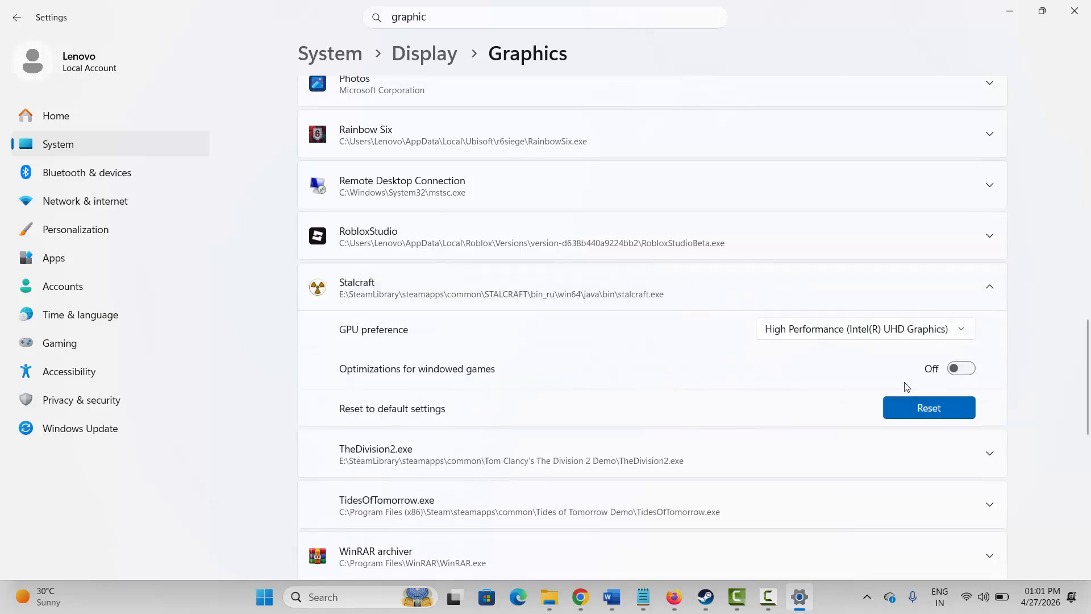
click(1074, 11)
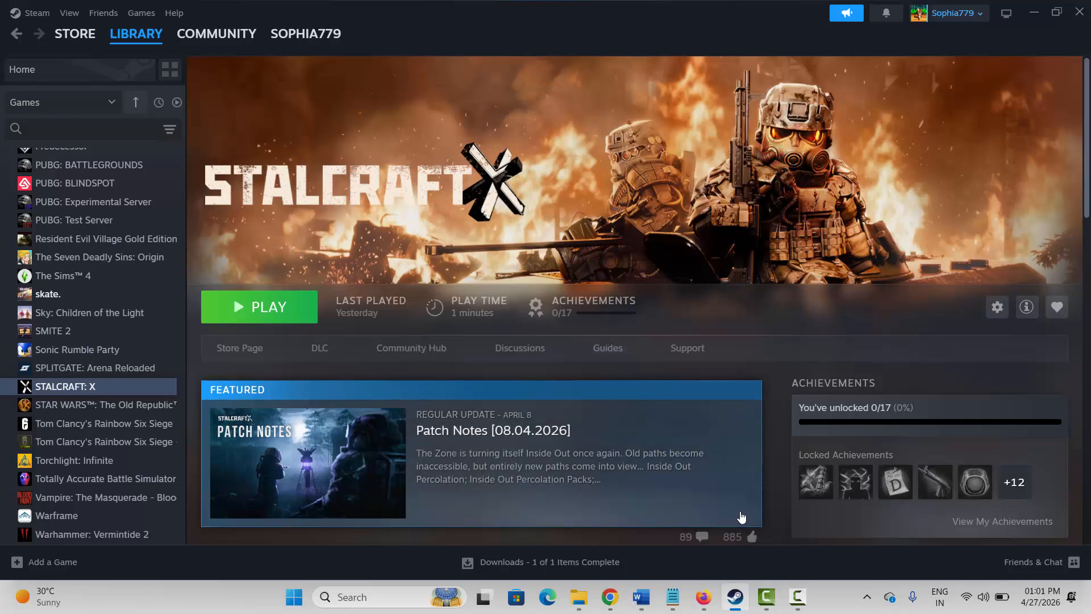
Step: Reopen Windows Settings, start a check for Windows updates, and close Settings
click(362, 597)
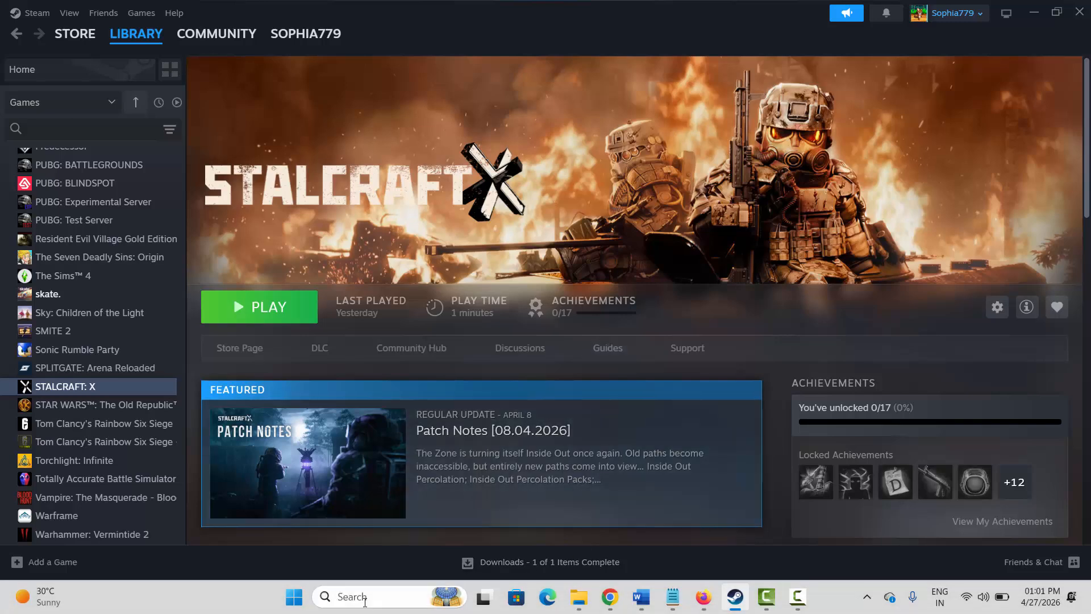
click(375, 436)
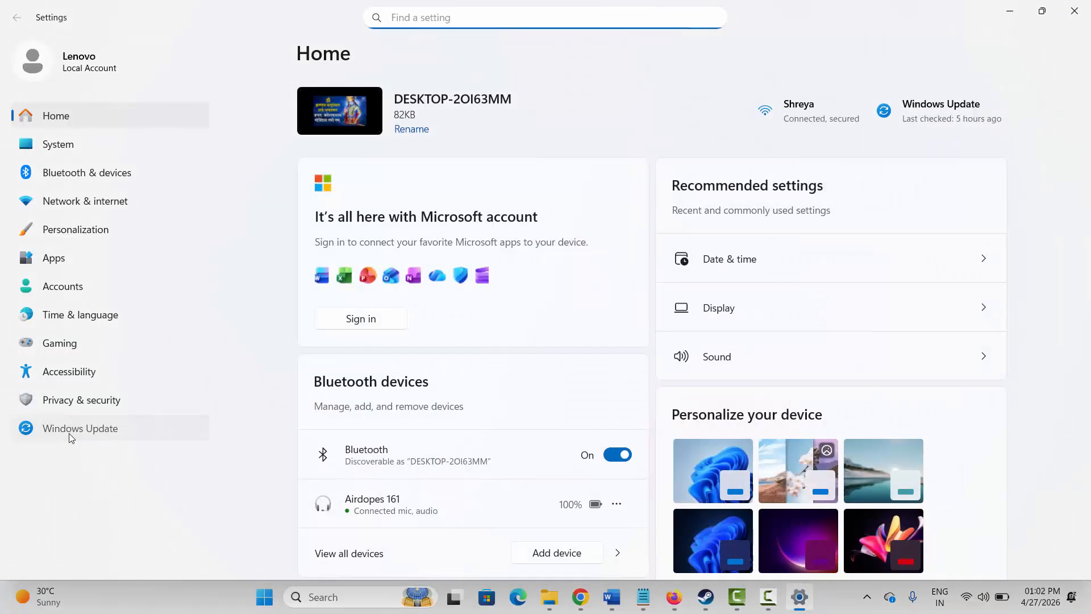
click(73, 434)
click(991, 118)
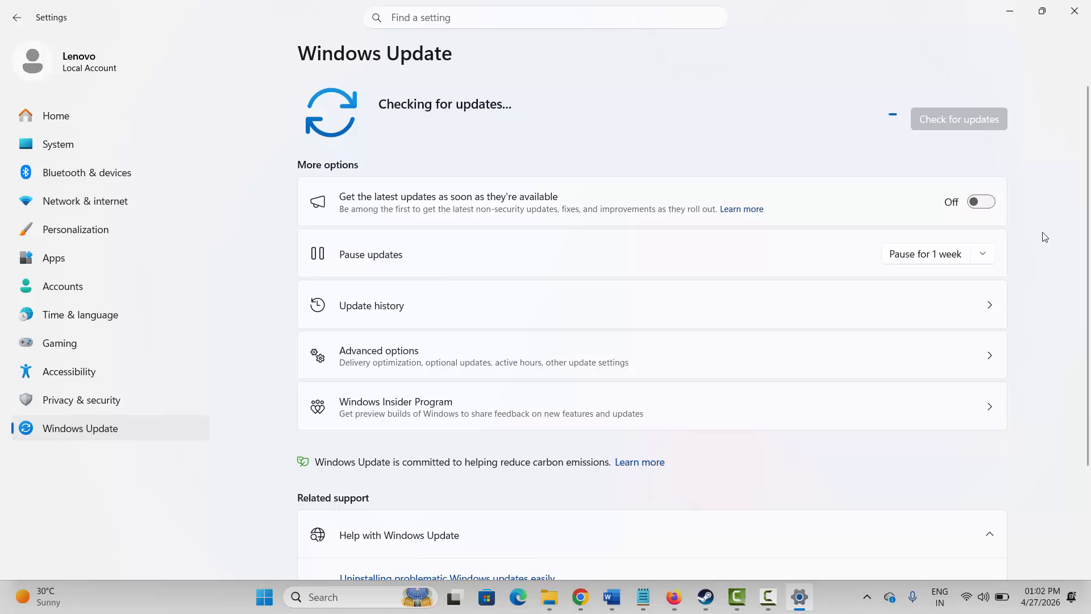
click(1074, 10)
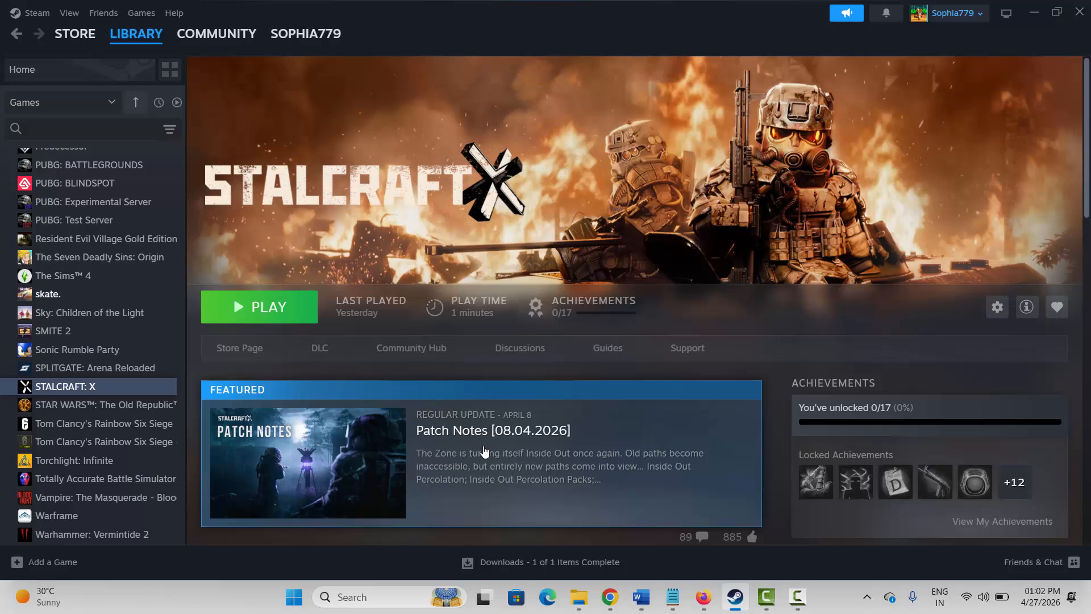
Step: Open Task Manager, look through the background processes, bring up the end-task options for Online Protection, and close Task Manager
click(366, 596)
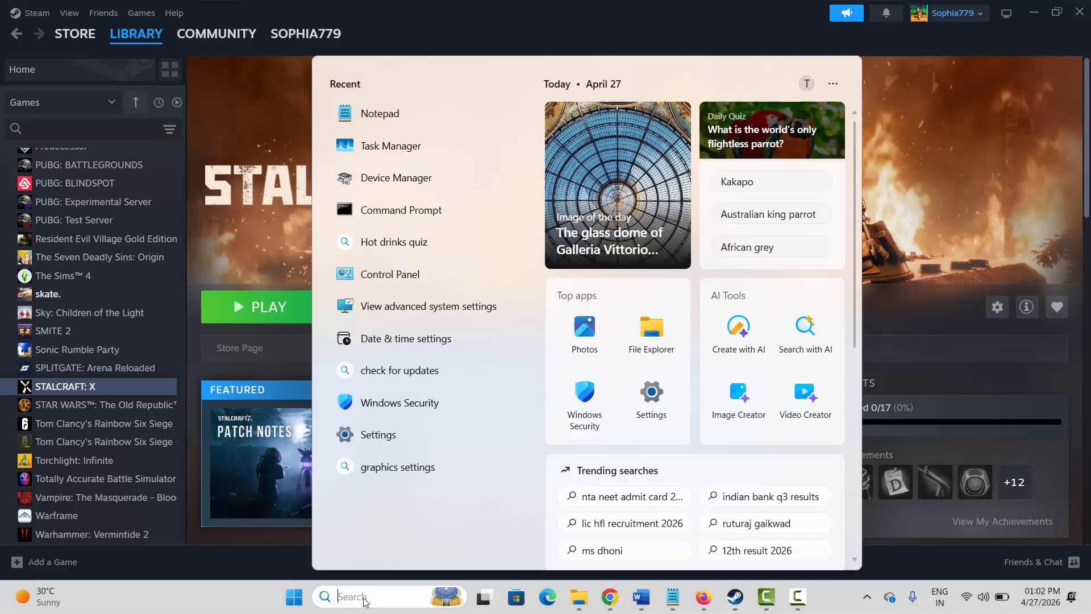
click(413, 177)
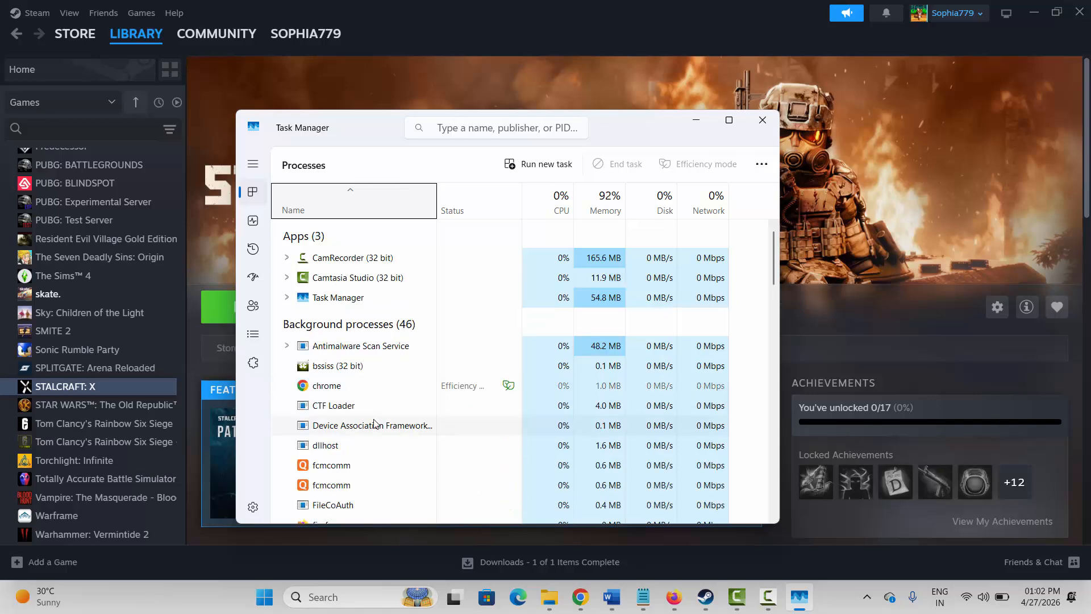
scroll(362, 426, down, 7)
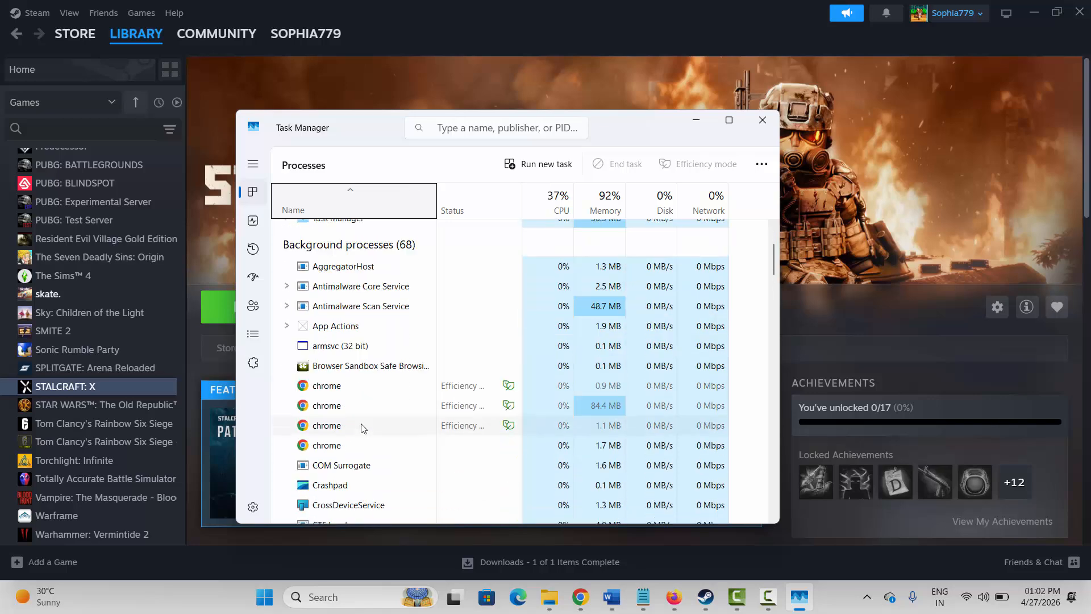
scroll(361, 438, down, 10)
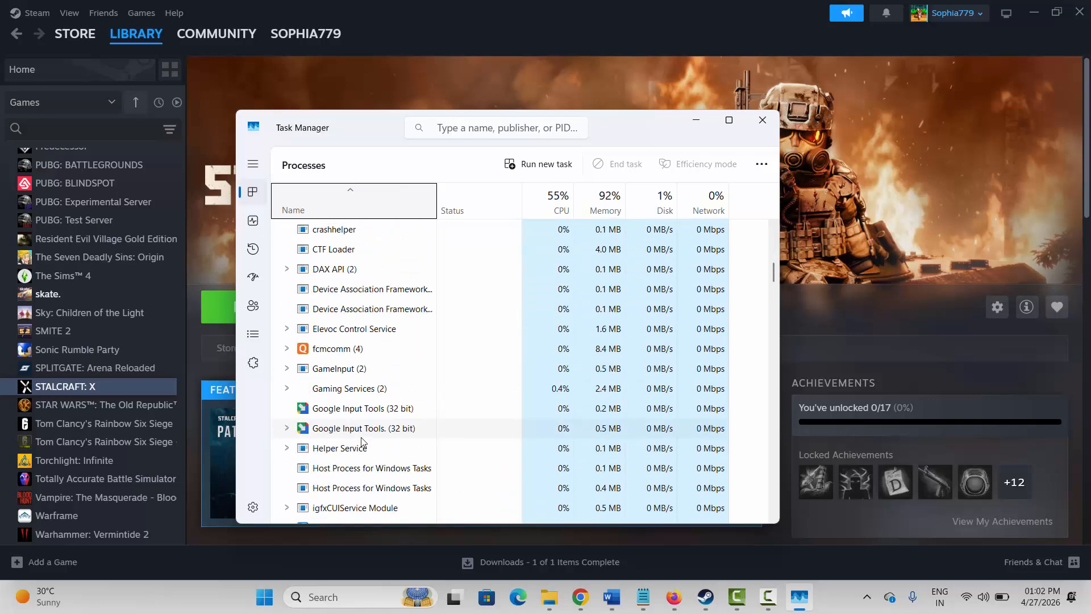
scroll(361, 448, down, 3)
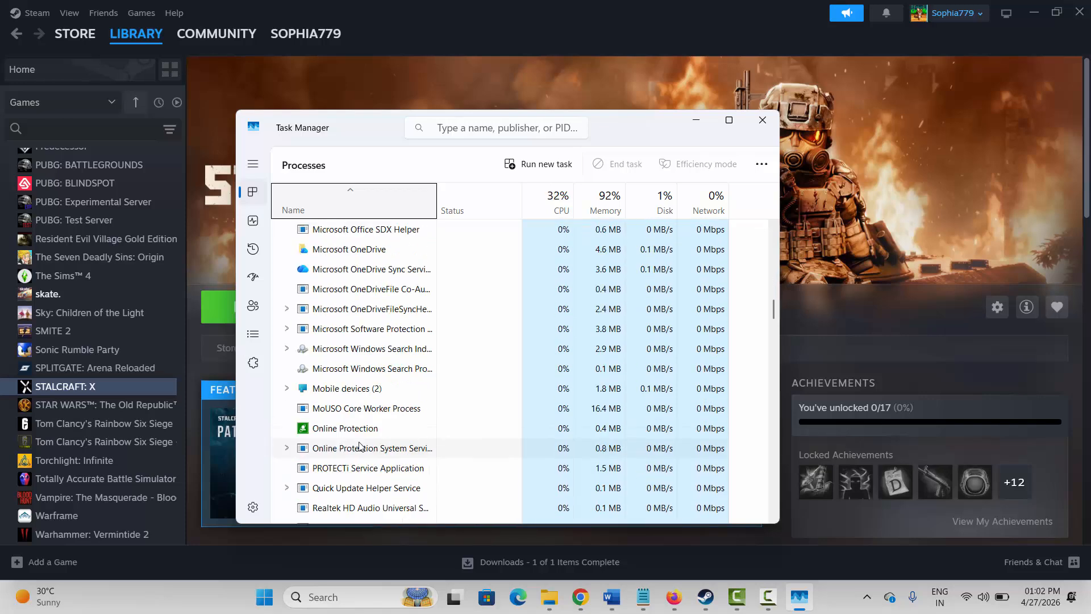
right_click(359, 430)
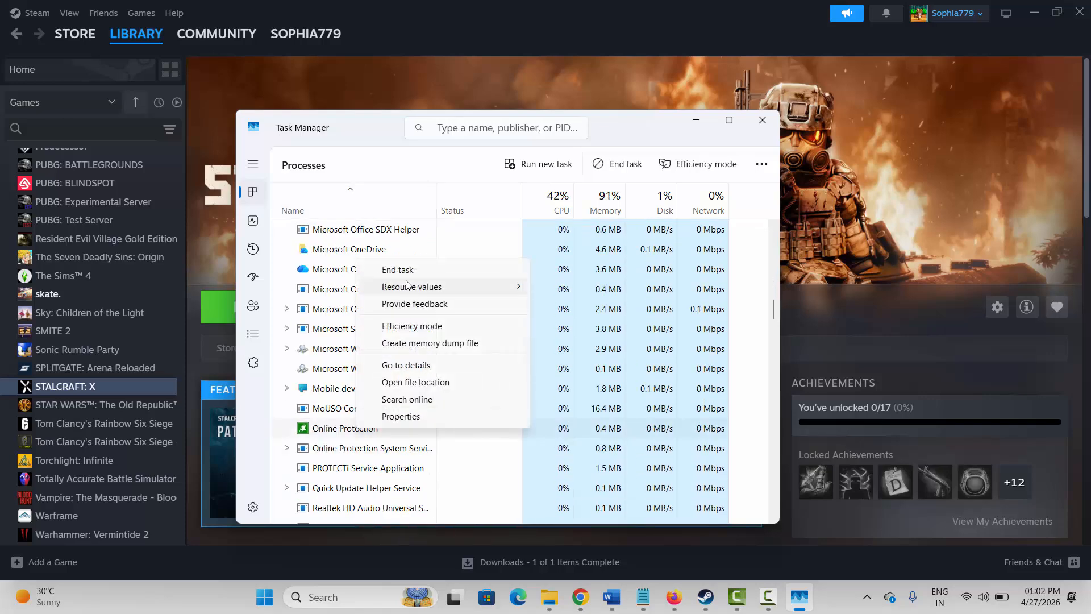
click(762, 119)
click(762, 119)
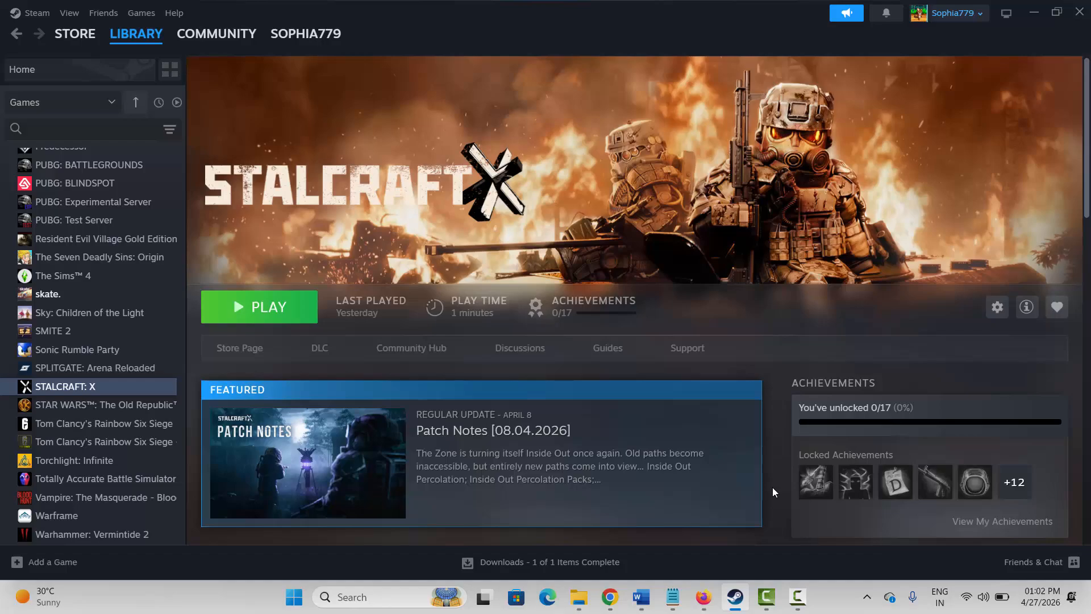
Step: Switch to Chrome and download the latest supported X86 Visual C++ Redistributable from the Microsoft Learn page
key(alt+Tab)
scroll(510, 311, up, 10)
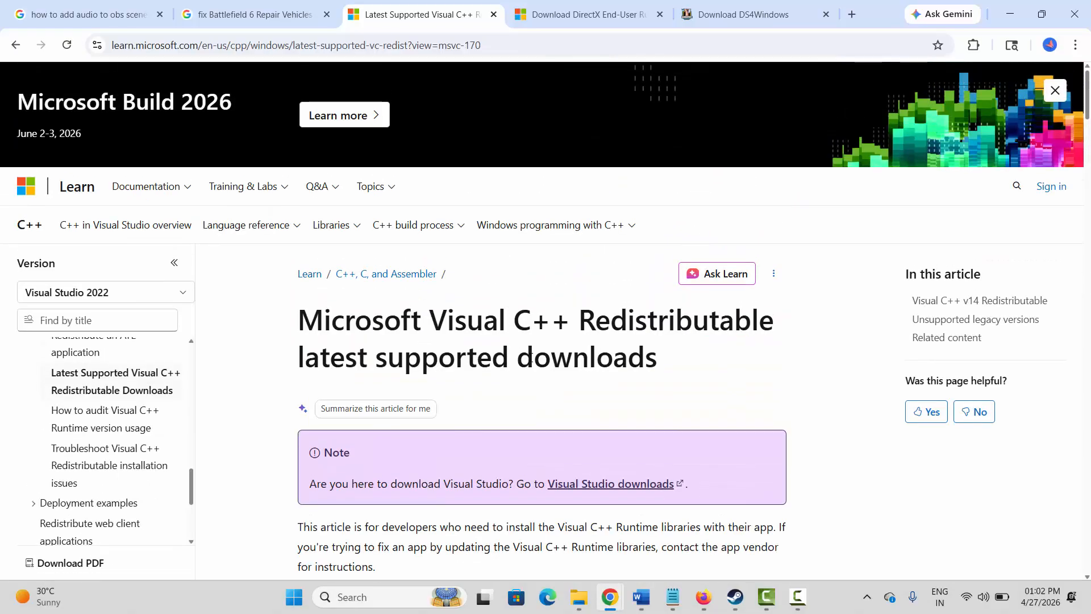
scroll(528, 359, down, 18)
scroll(528, 359, down, 1)
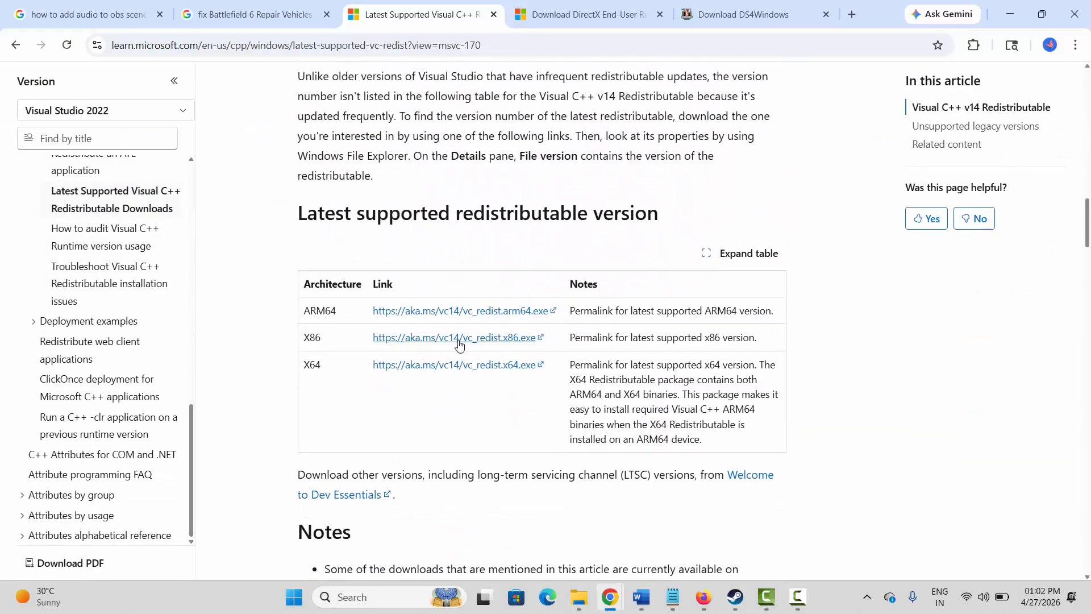
click(455, 343)
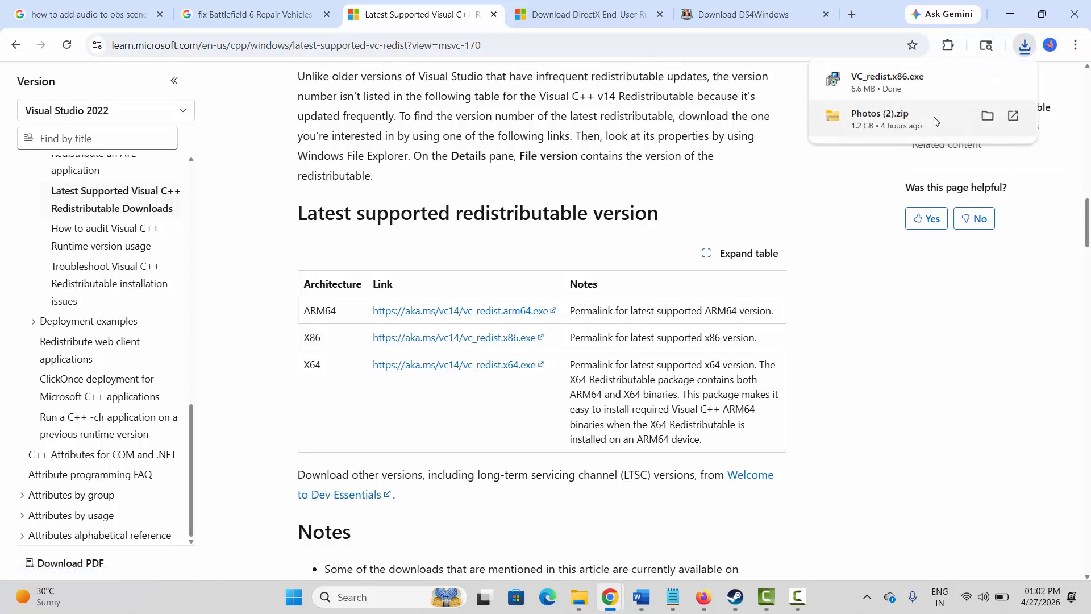
Step: Run the downloaded VC_redist.x86.exe setup through to completion and close the installer
click(889, 90)
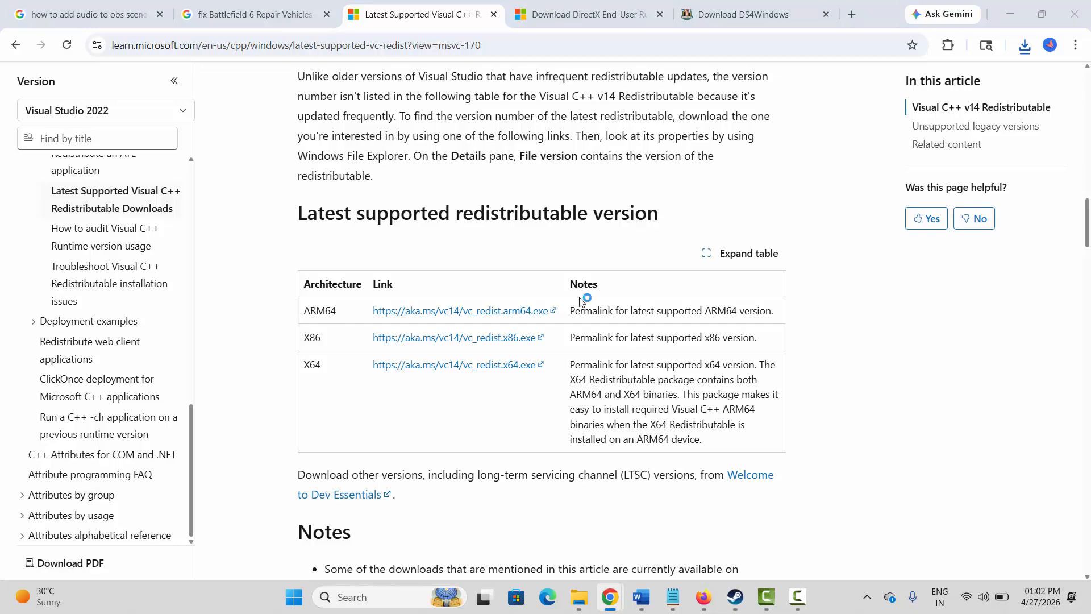
click(570, 375)
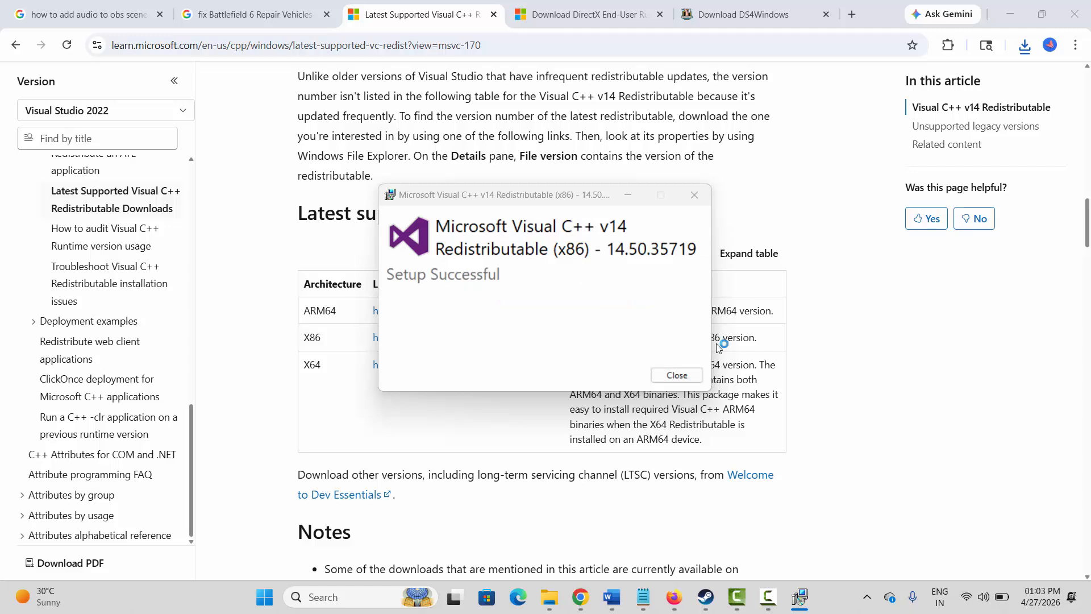
click(680, 374)
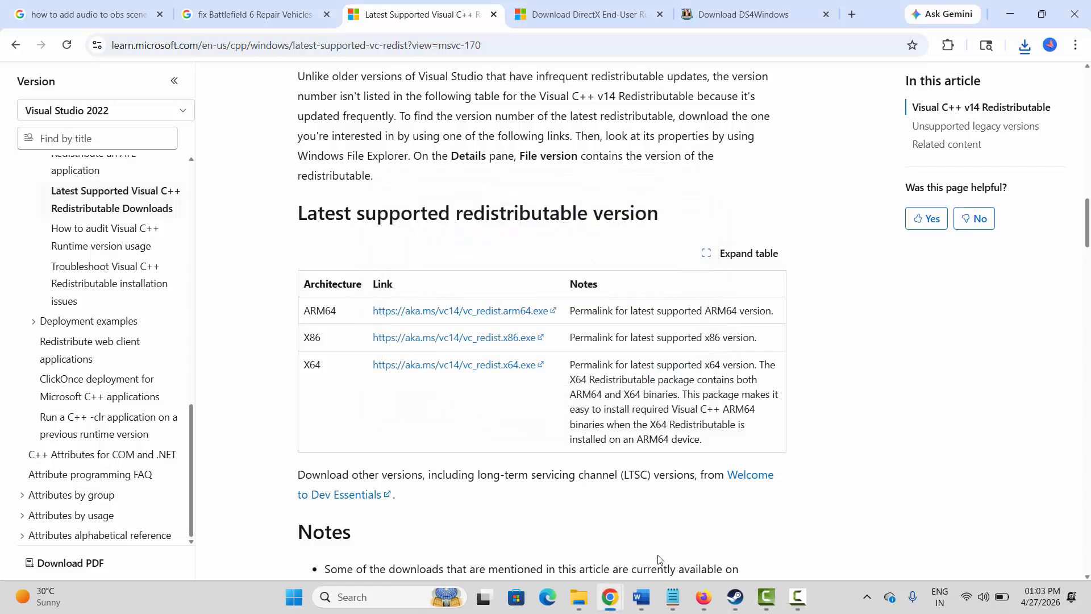
Step: Switch to Steam, bring up the uninstall confirmation for STALCRAFT: X, and cancel it
click(735, 597)
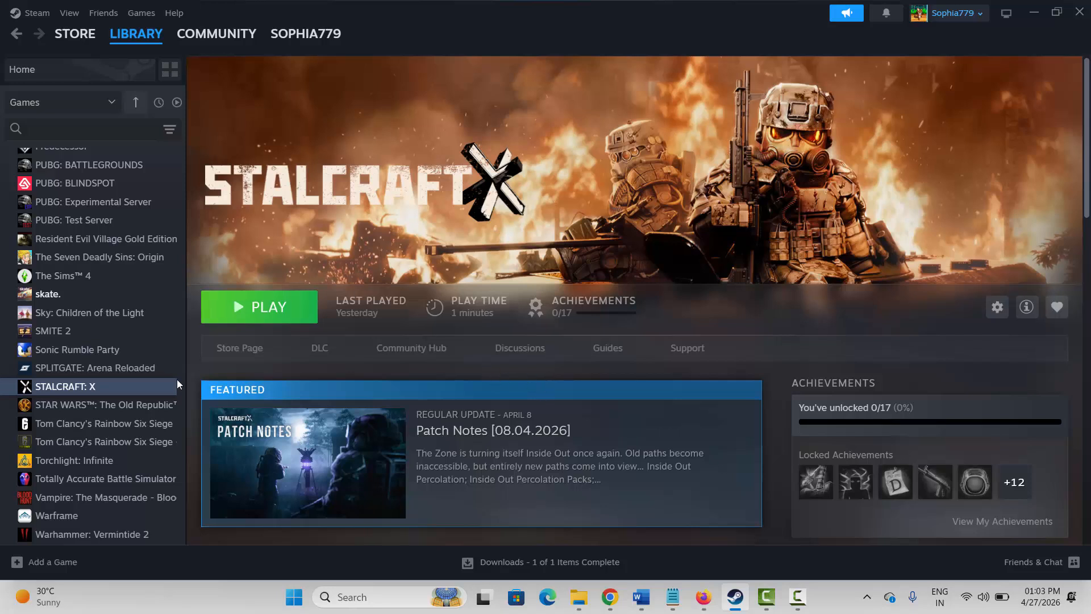
right_click(88, 388)
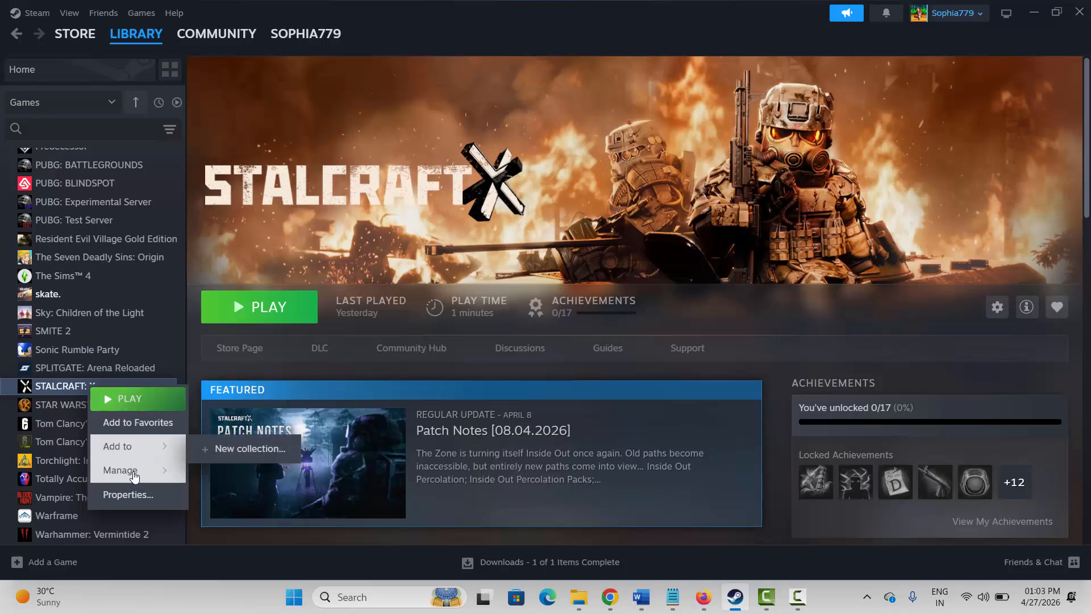
mouse_move(136, 470)
click(219, 444)
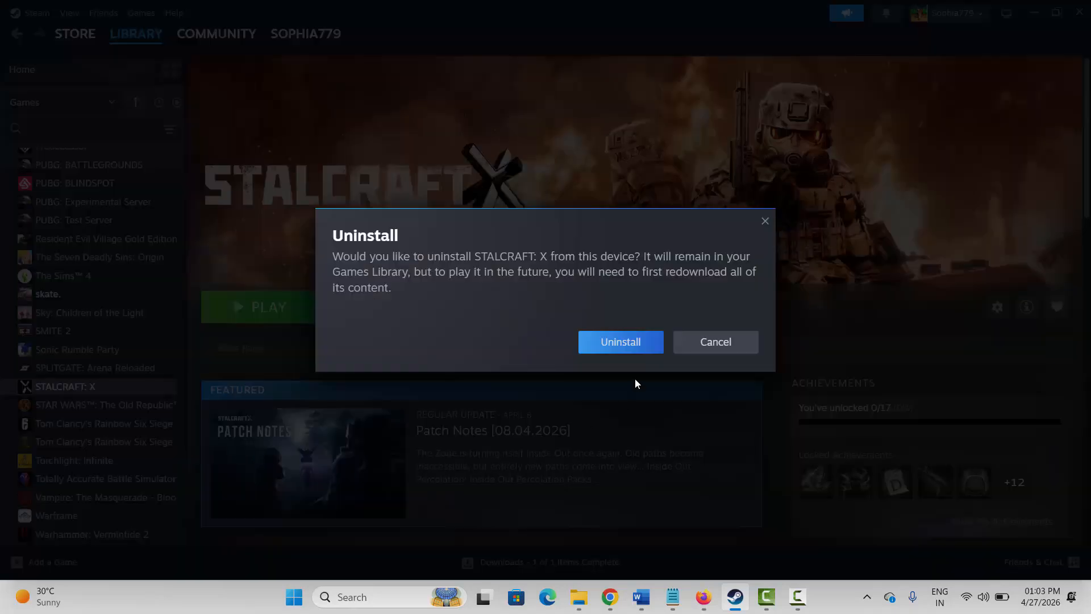
click(726, 353)
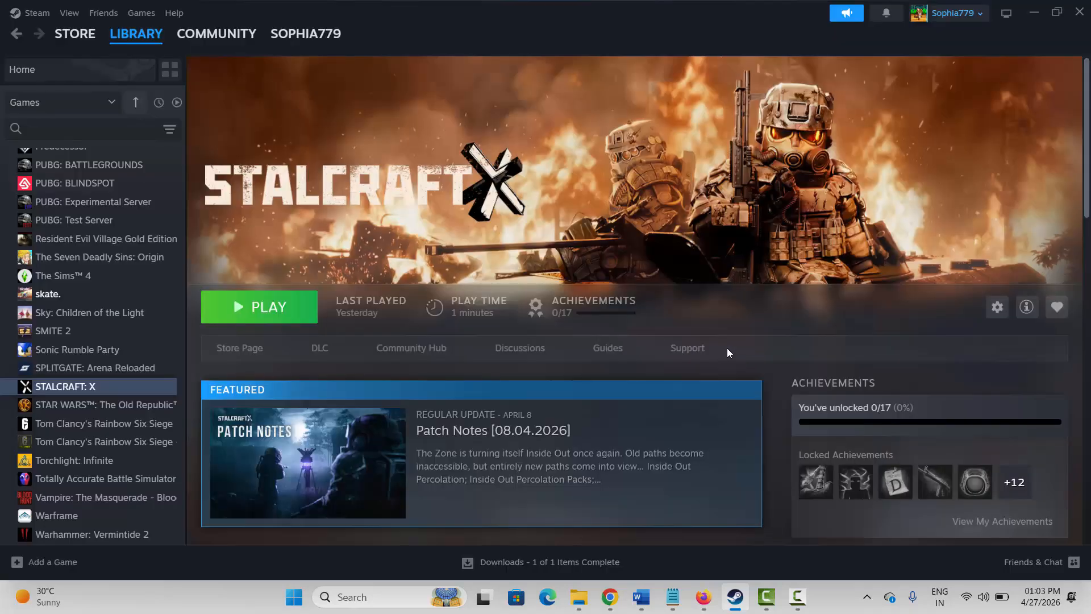